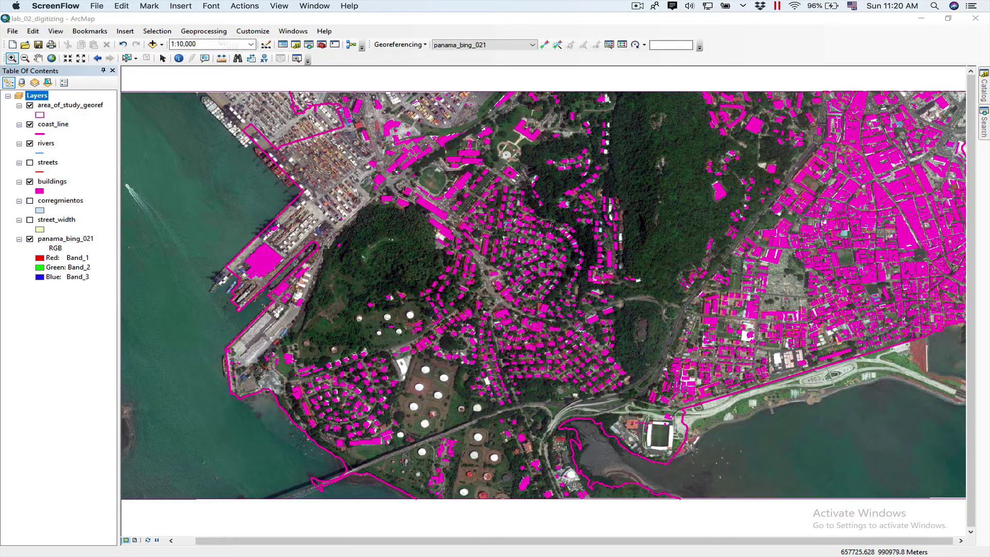
Set the Layers data frame's extent to Fixed Scale at 1:2,500 and apply it
scroll(175, 76, up, 2)
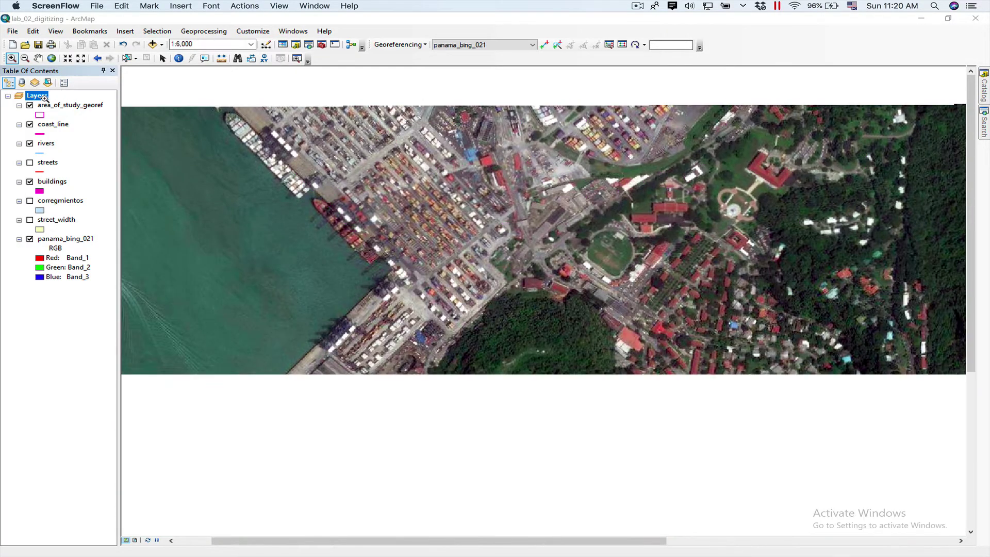
right_click(45, 97)
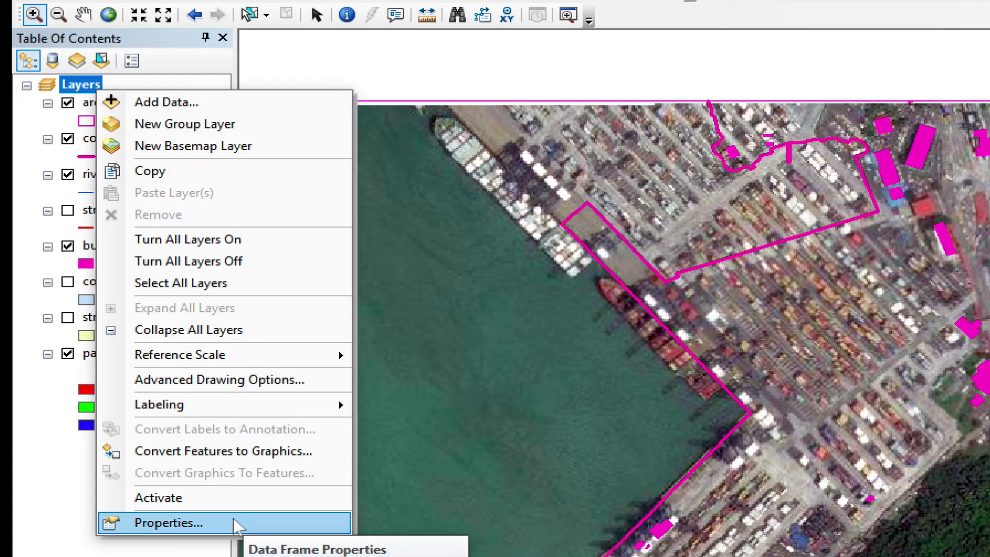
click(232, 517)
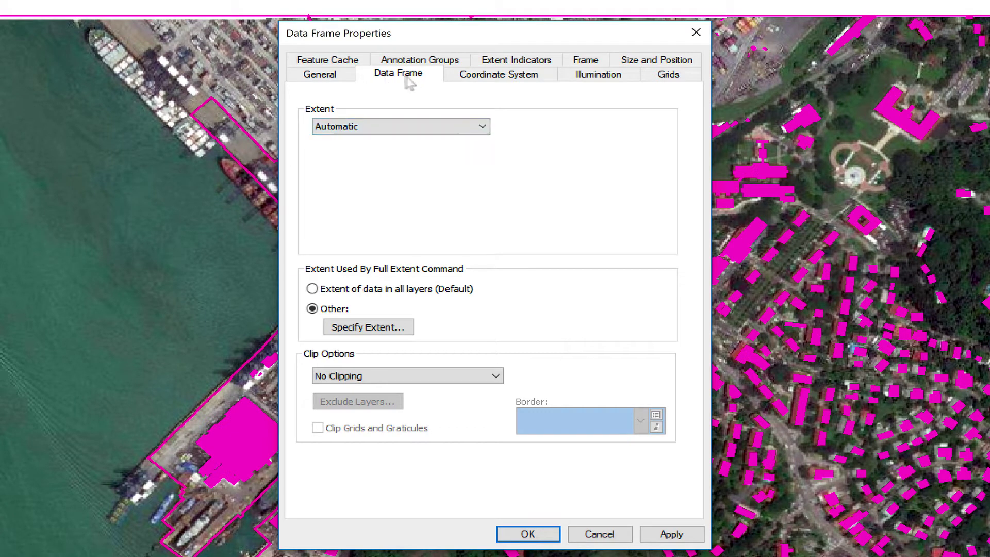
click(441, 126)
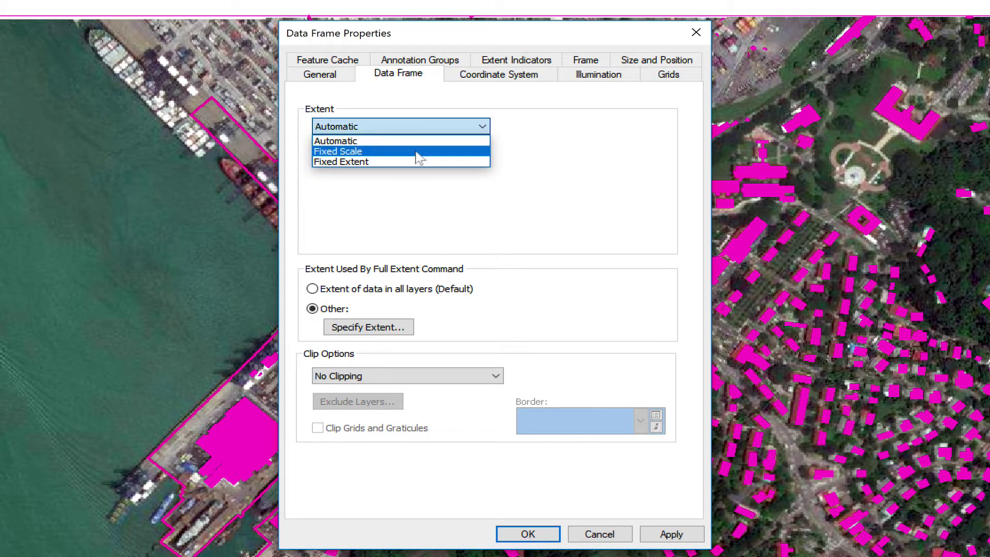
click(416, 153)
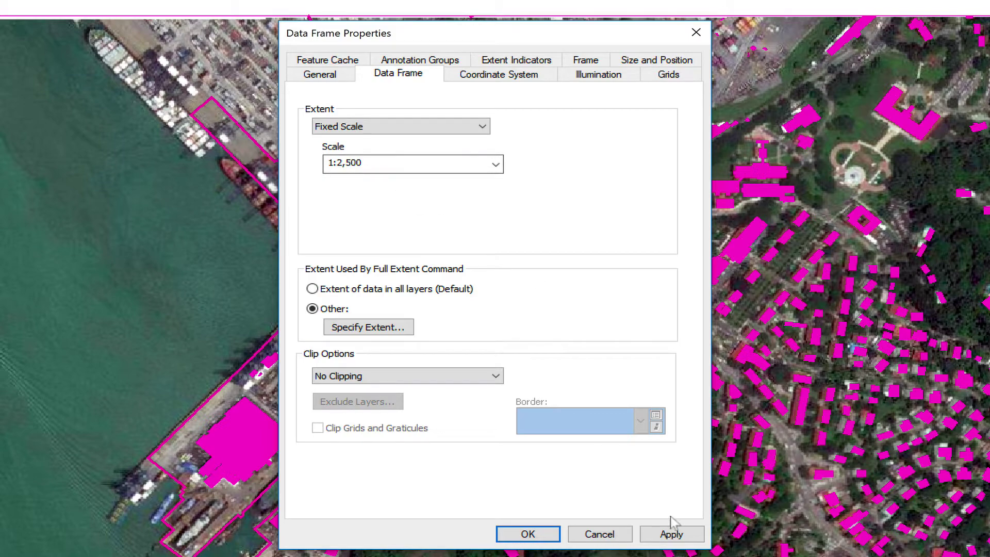
click(671, 534)
click(526, 534)
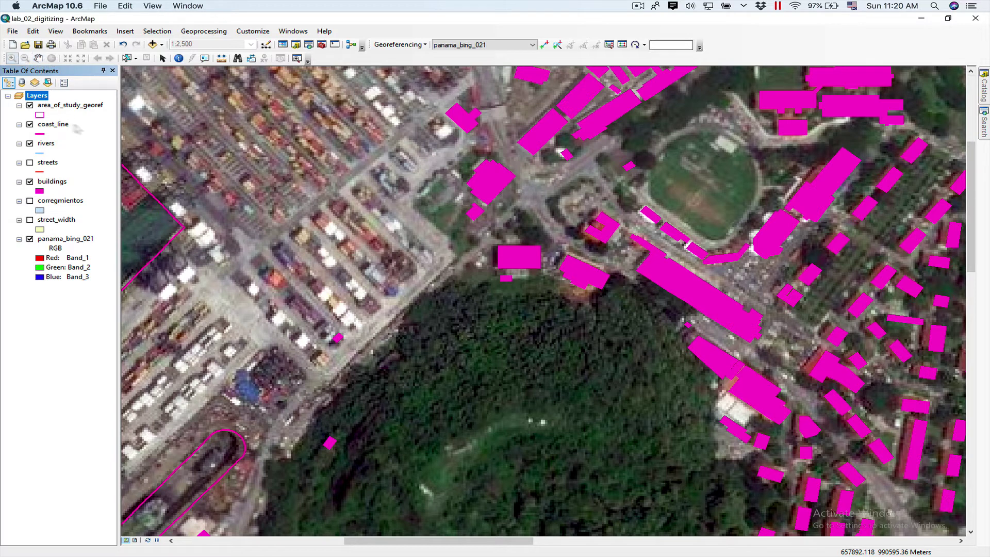
Examine the existing coast line against the imagery around the waterfront stadium and the shore east of it
click(37, 58)
drag(455, 347, 454, 345)
key(Down)
key(Right)
key(Down)
key(Right)
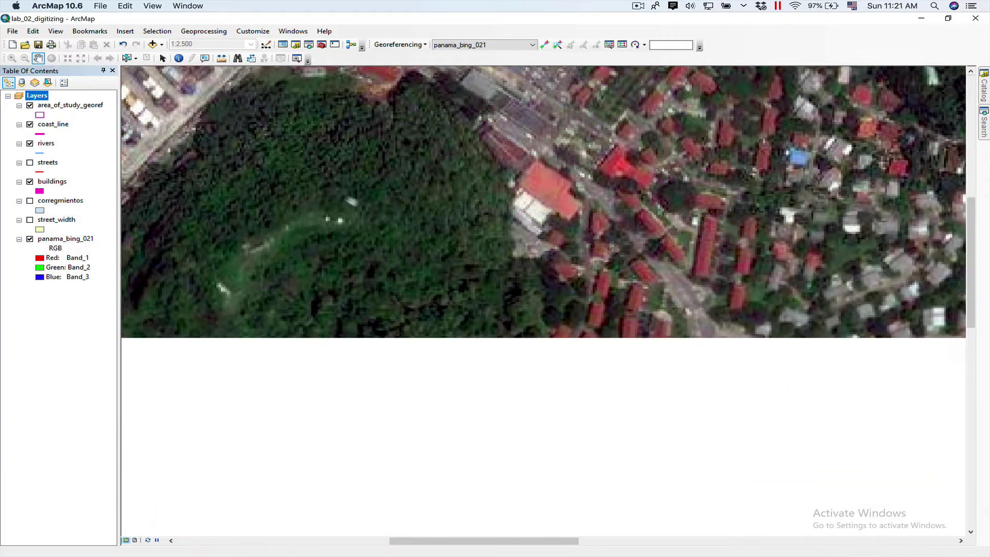
key(Down)
key(Down)
key(Right)
key(Down)
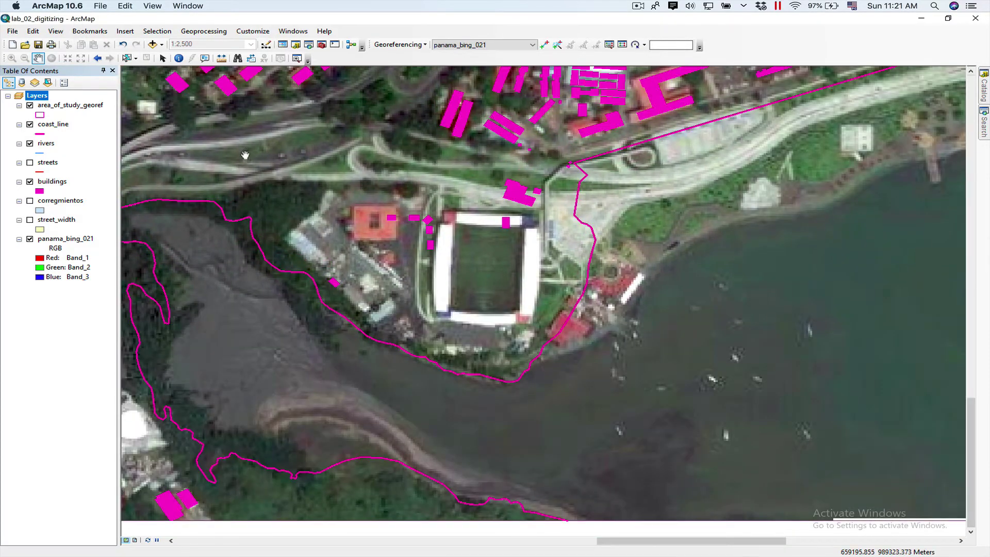
drag(441, 211, 294, 250)
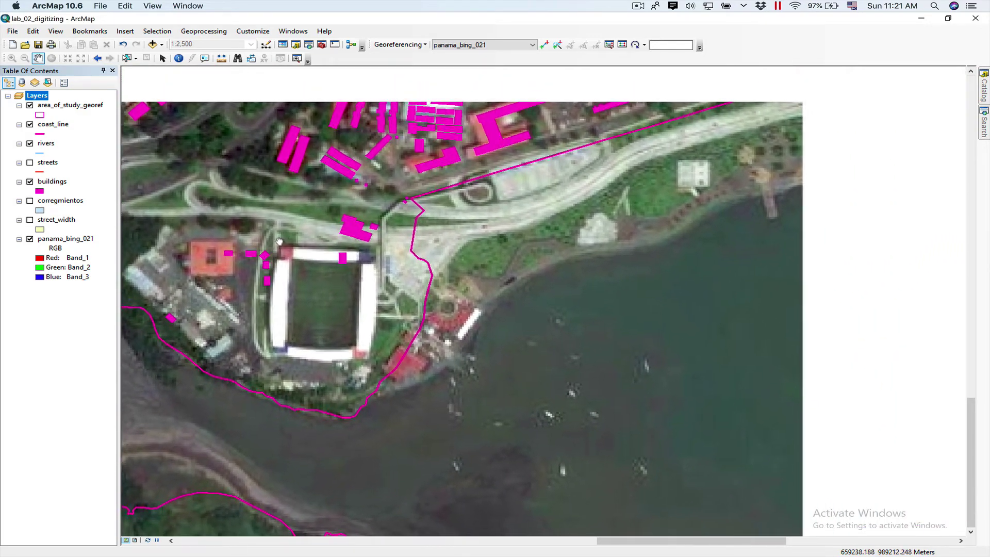
drag(339, 226, 292, 226)
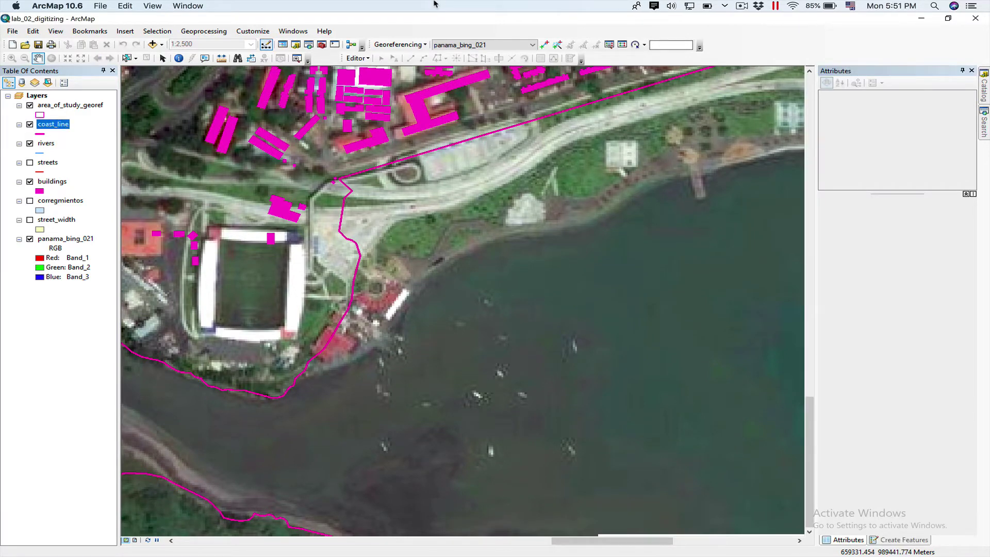
Open the coast_line attribute table and select all of its records
right_click(59, 127)
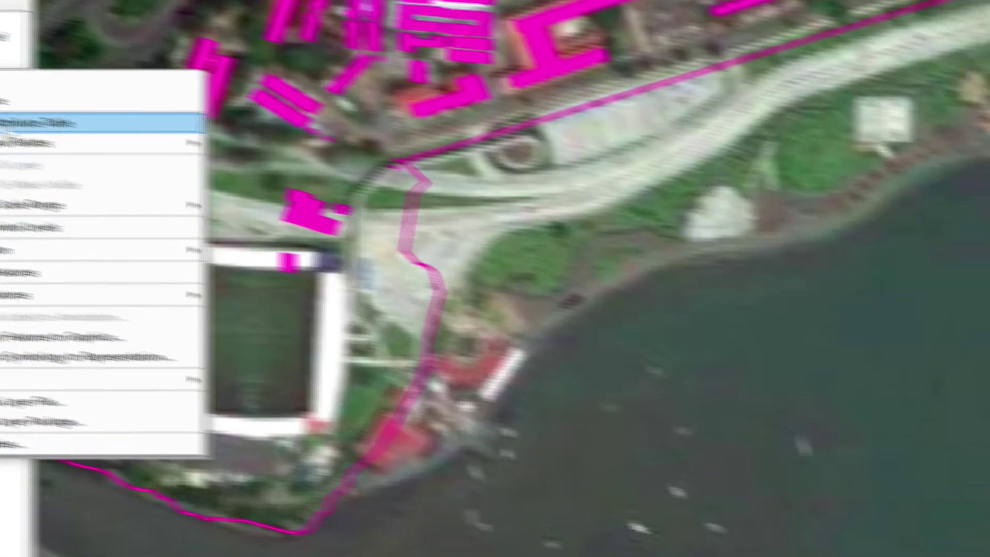
click(134, 147)
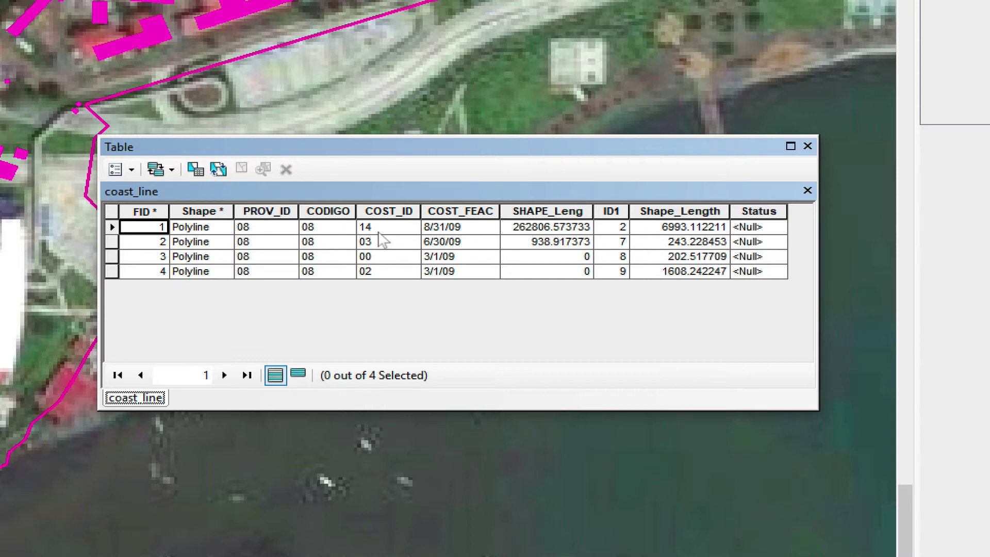
click(112, 227)
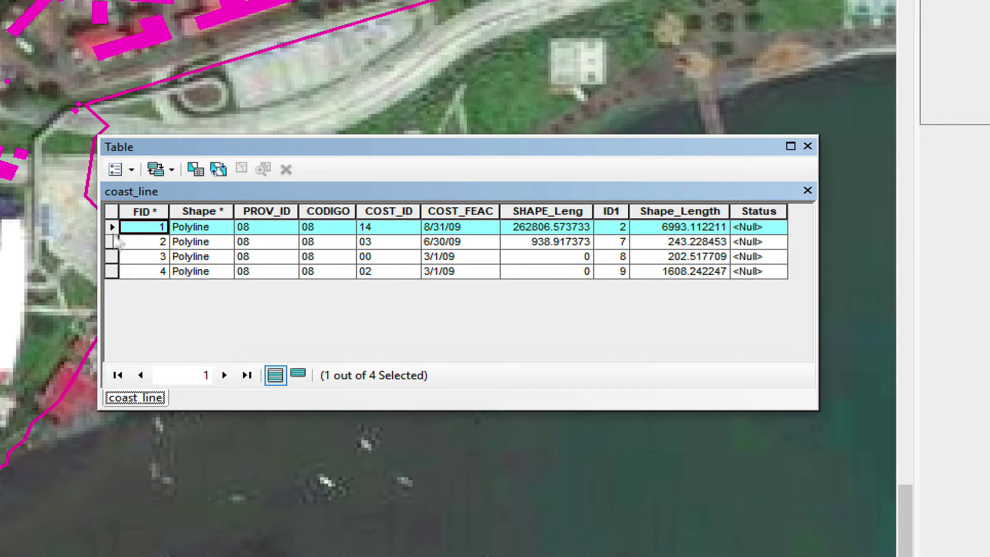
shift+click(113, 272)
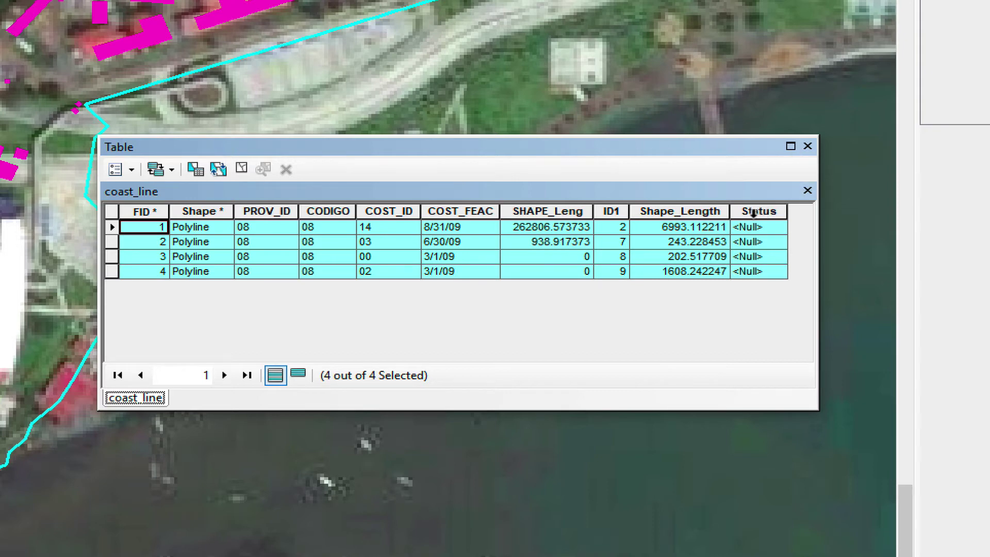
Calculate the Status field of the selected coast_line records as "CURRENT", close the table and clear the selection
right_click(755, 211)
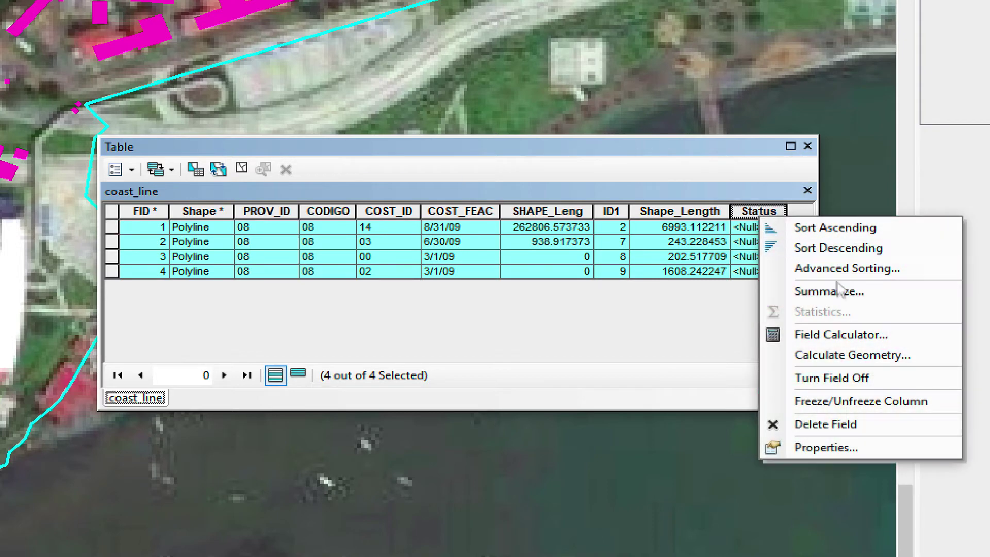
click(848, 340)
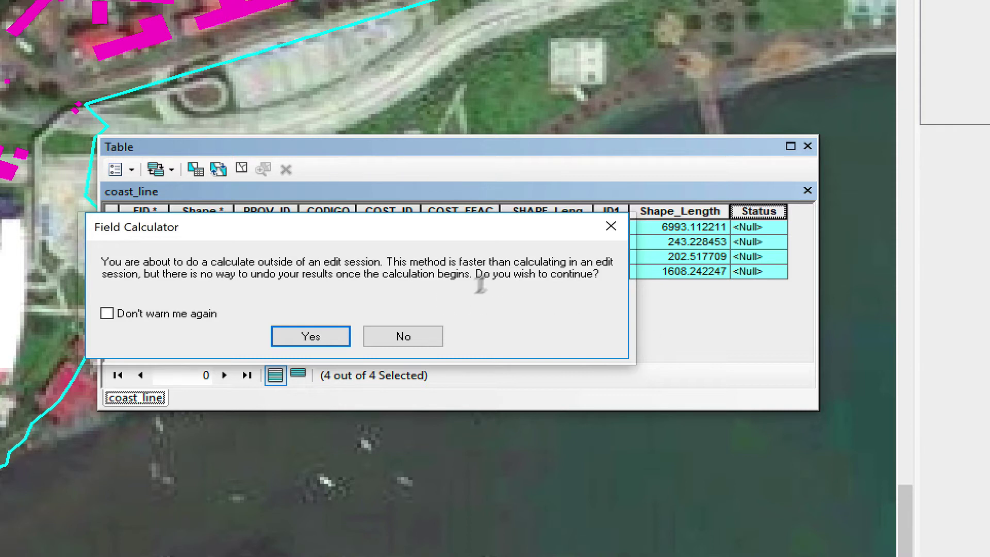
click(334, 340)
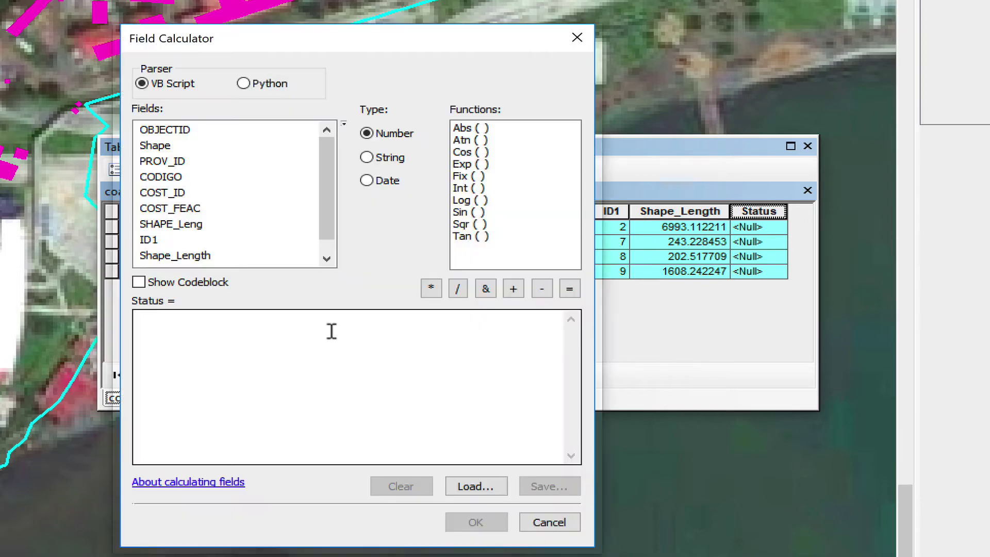
click(305, 344)
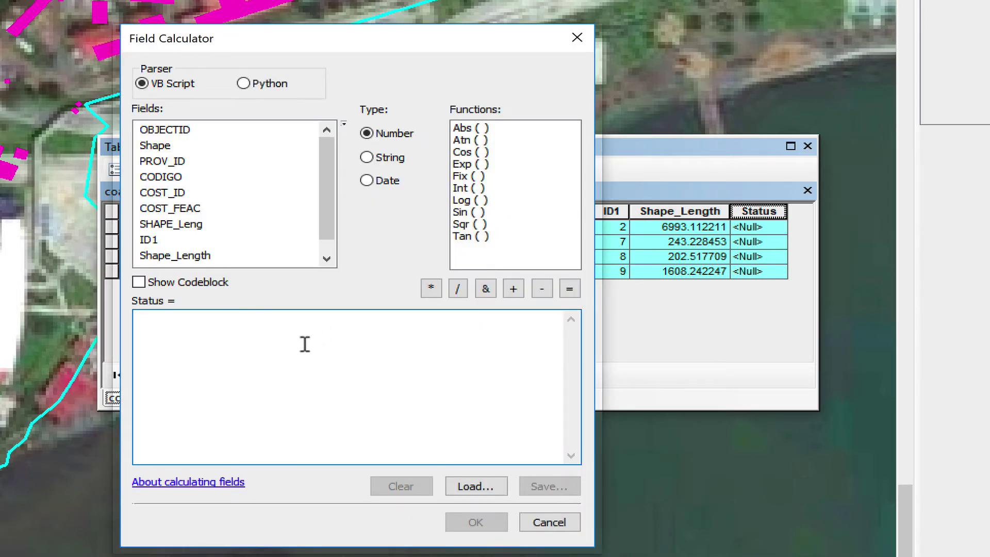
text("CURRENT)
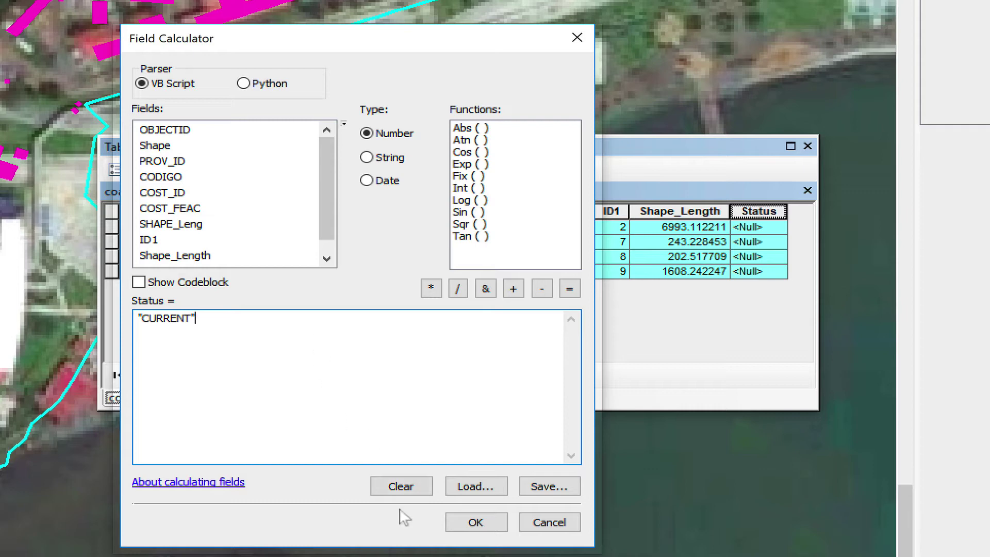
click(474, 522)
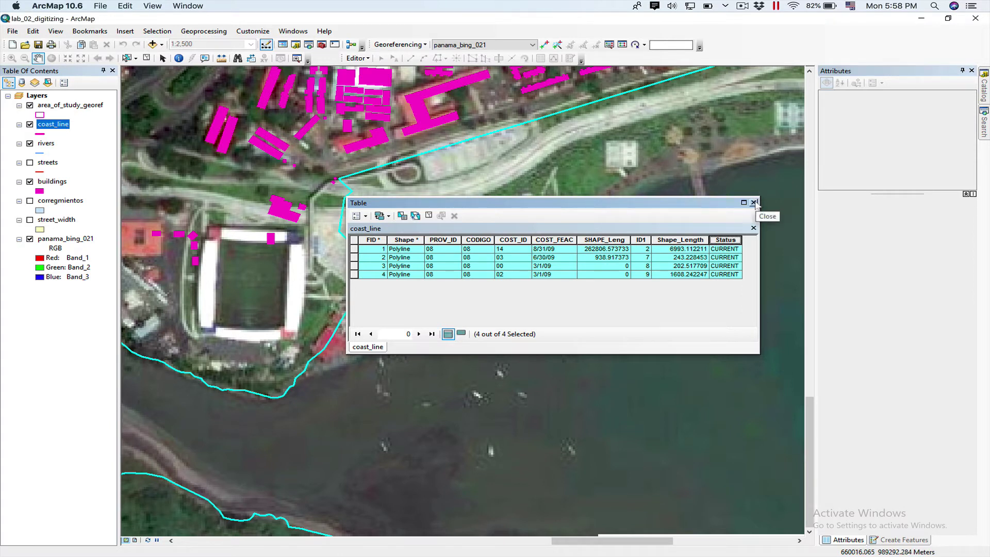
click(754, 203)
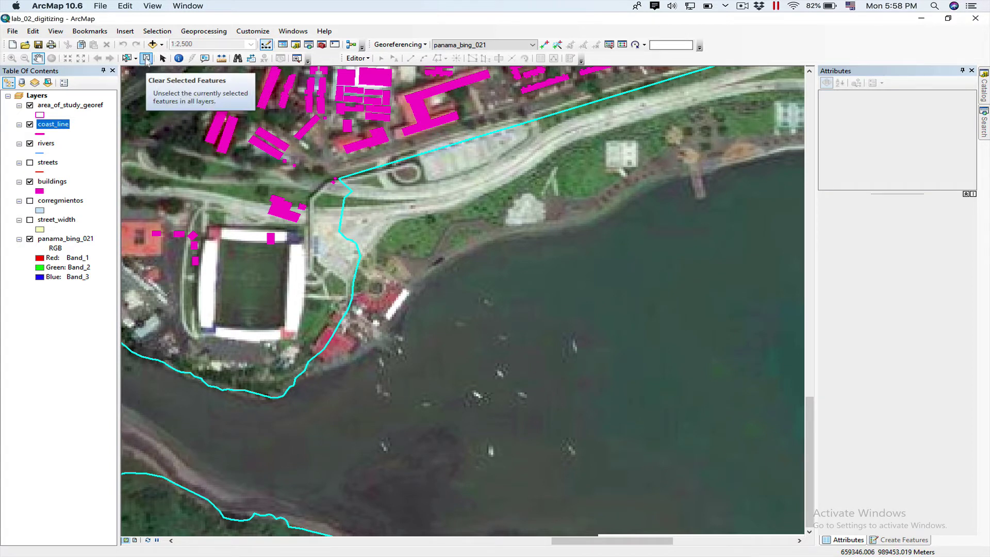
click(146, 59)
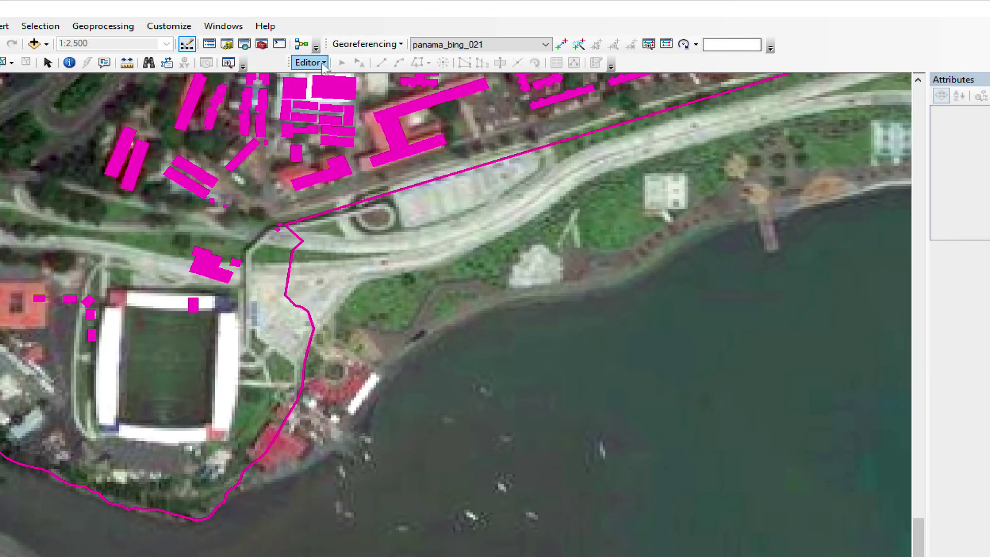
Start an edit session and choose the coast_line feature template with the Line construction tool
click(322, 63)
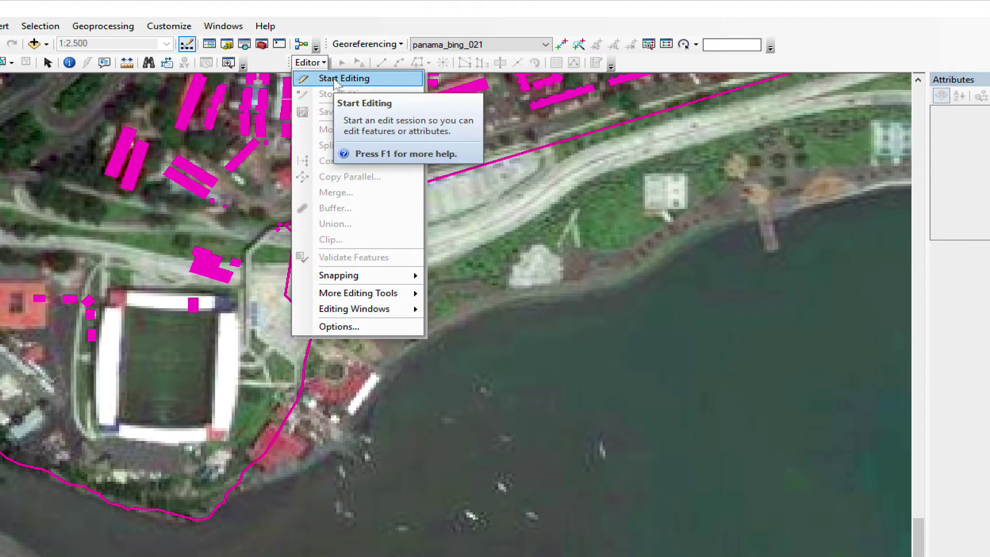
click(335, 79)
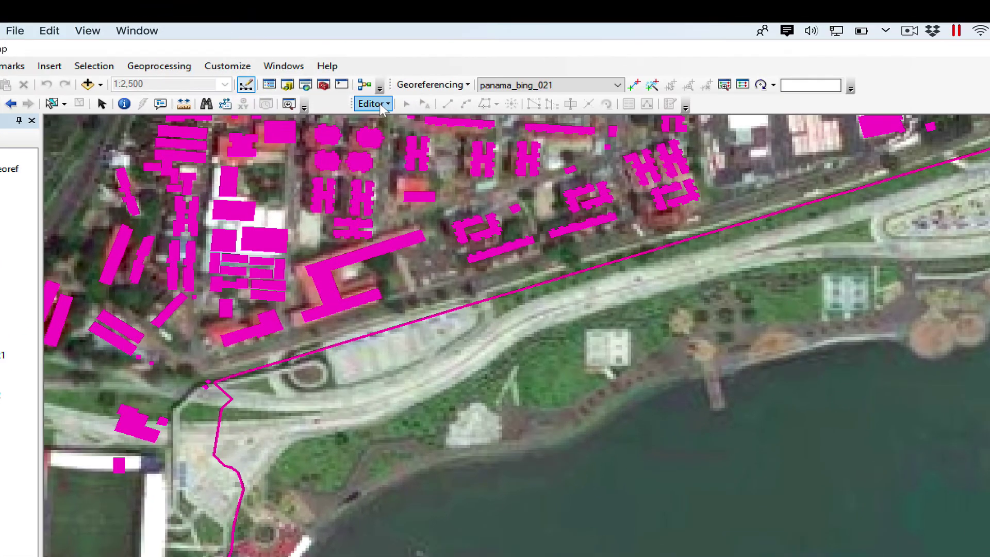
click(379, 104)
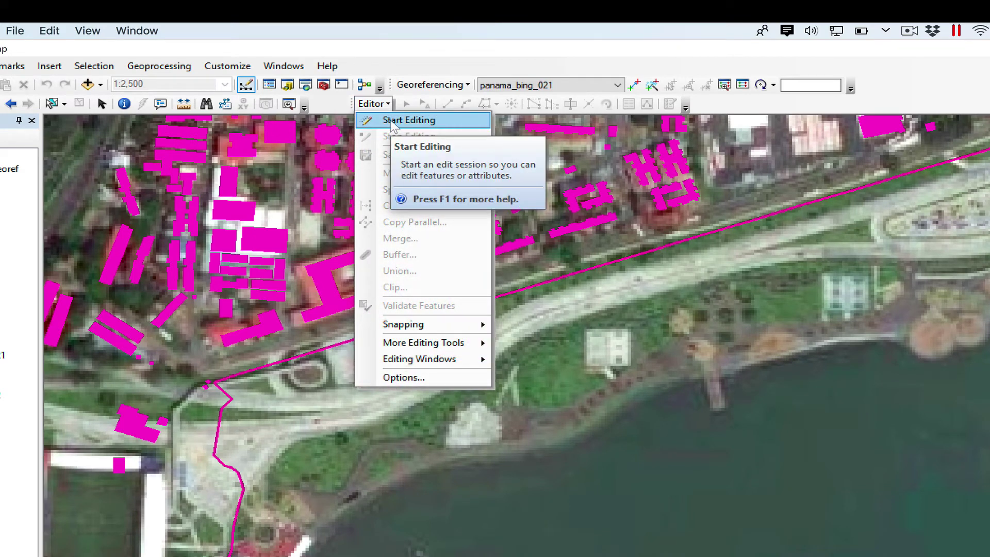
click(391, 120)
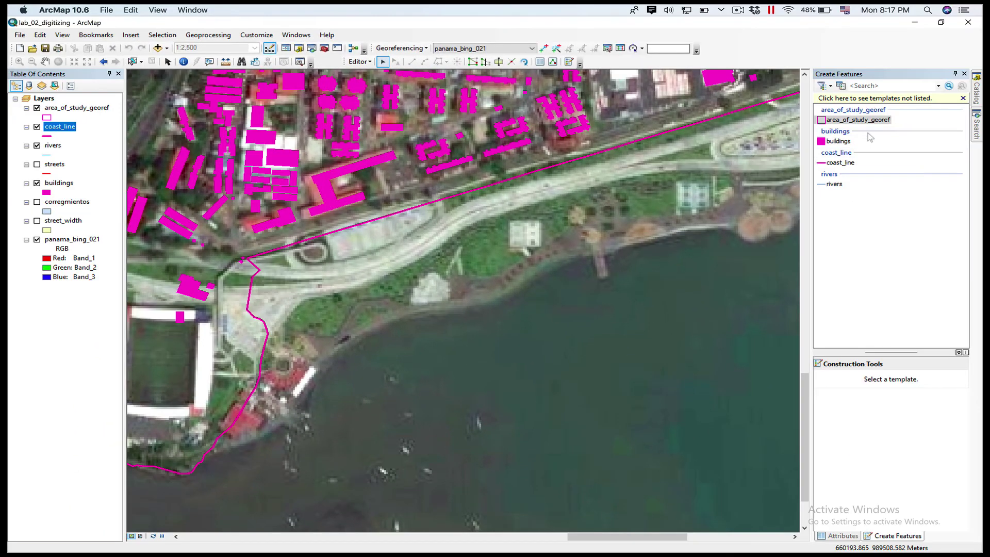
click(848, 163)
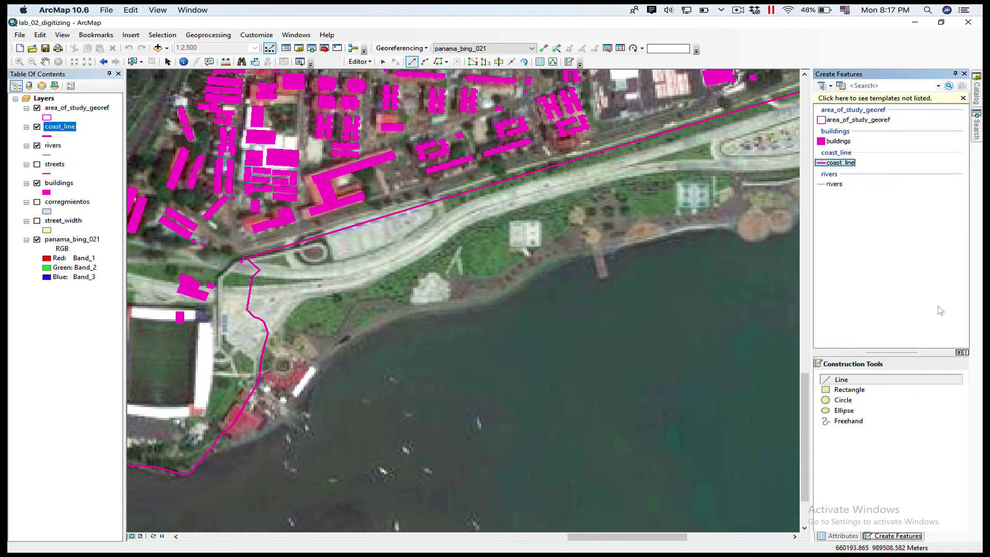
click(875, 382)
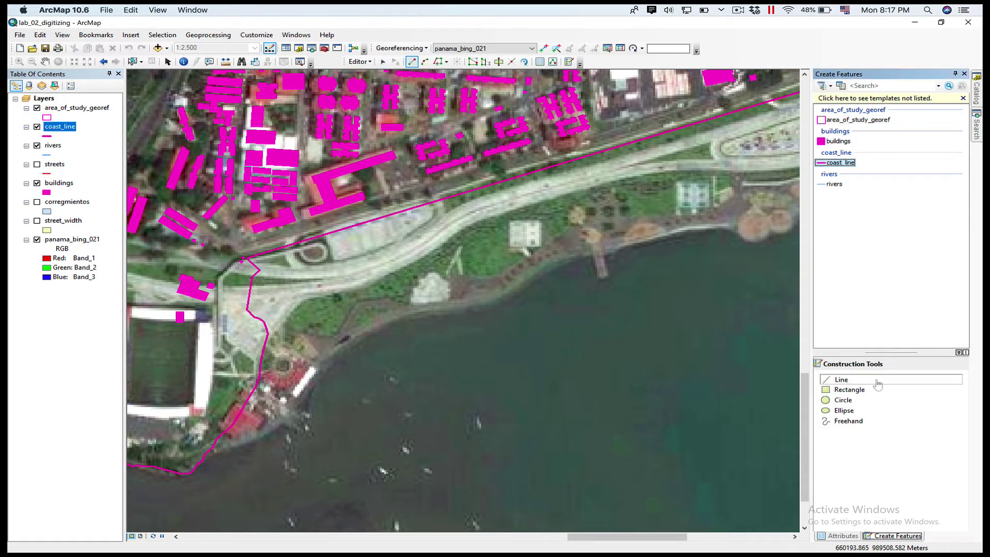
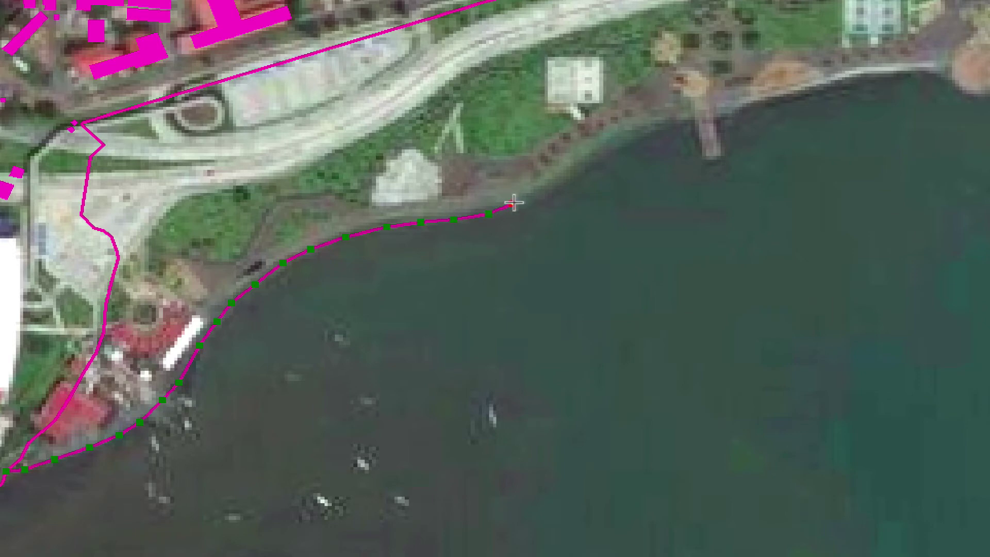
Continue digitizing the new coast line along the park's shoreline up to the base of the small pier
click(550, 188)
click(574, 164)
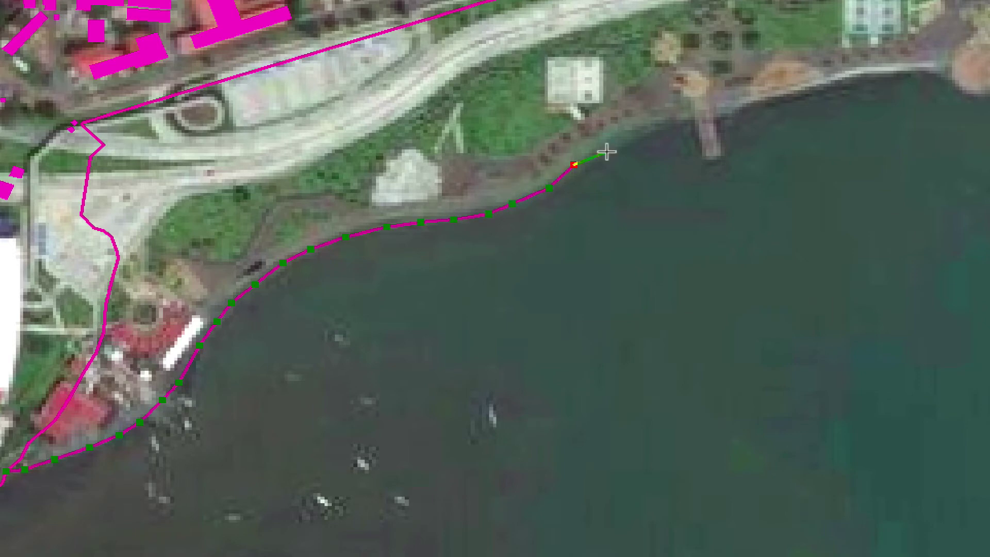
click(613, 142)
click(645, 128)
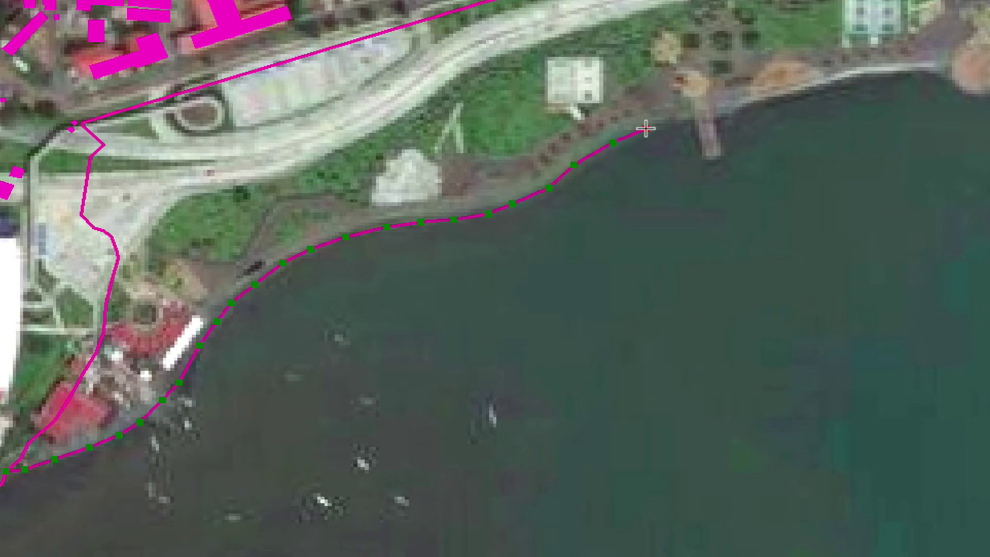
click(681, 121)
click(694, 120)
Digitize the coast line around the small pier and along the shore to the study area's edge, and finish the sketch
click(705, 156)
click(729, 153)
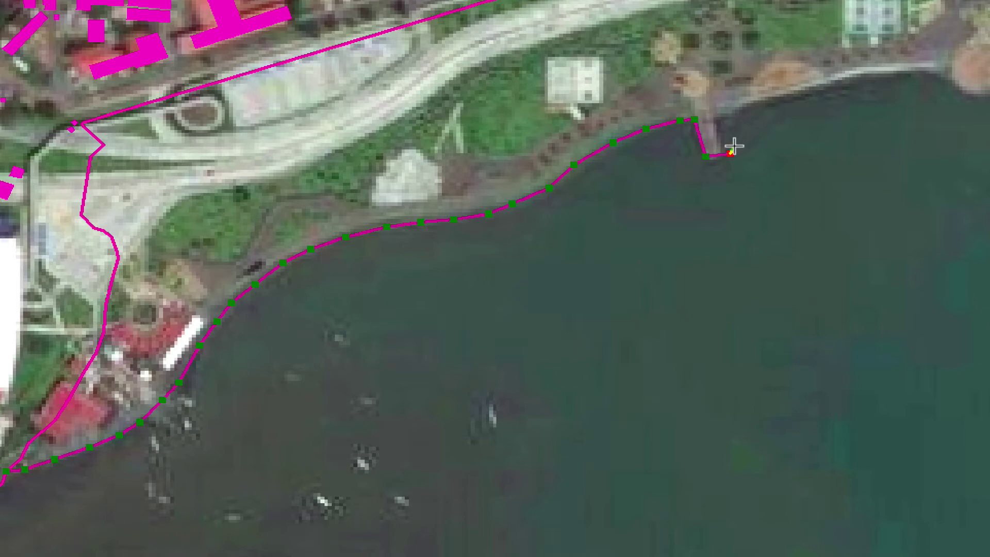
right_click(731, 153)
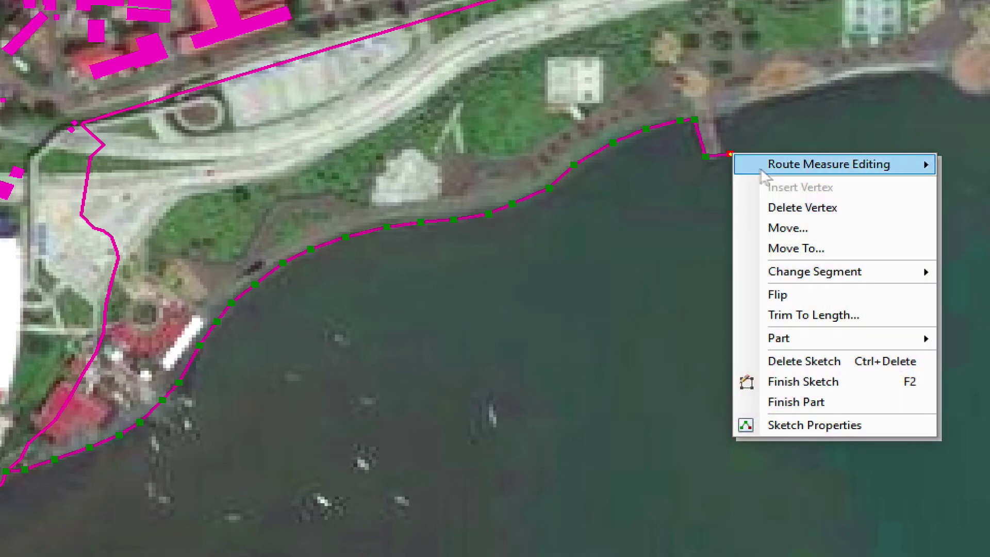
click(781, 208)
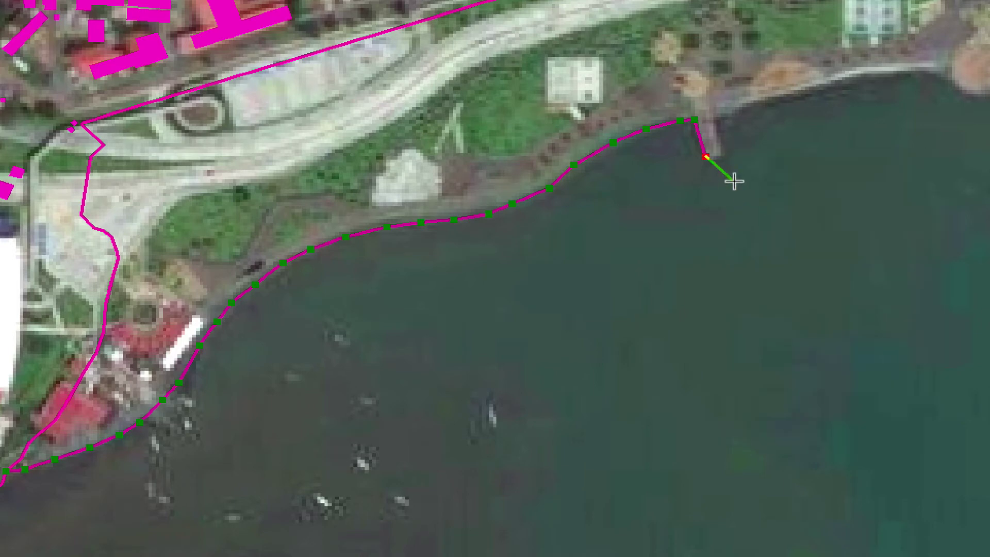
click(724, 153)
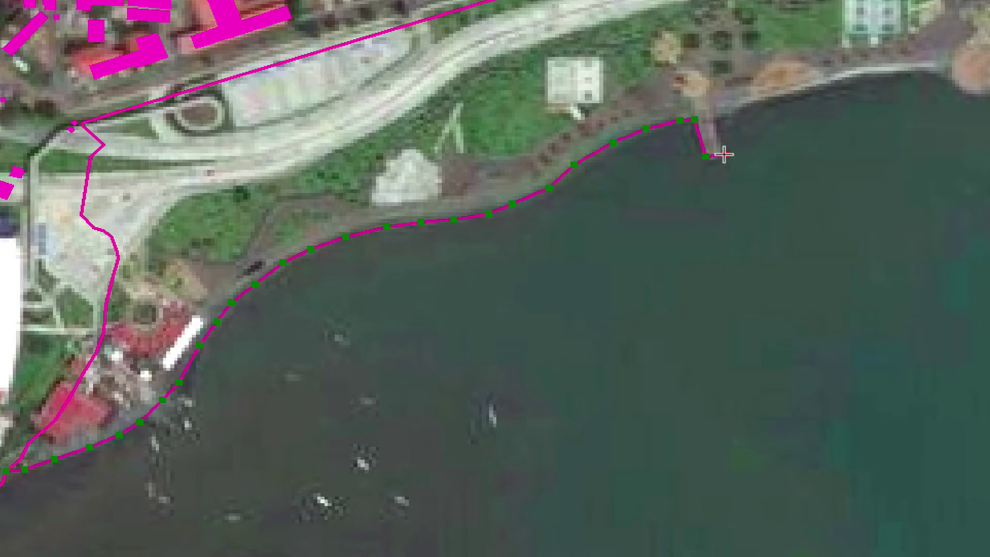
click(712, 118)
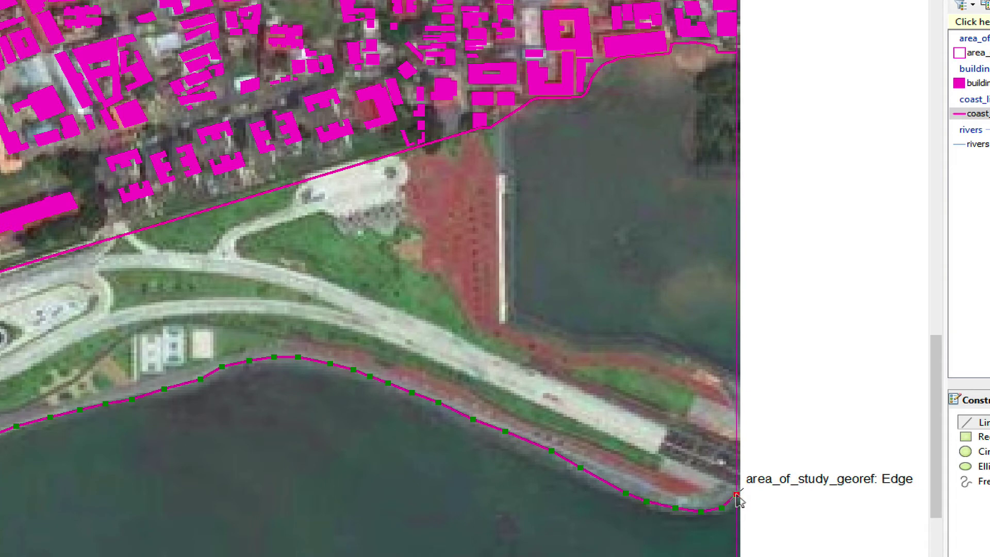
right_click(737, 499)
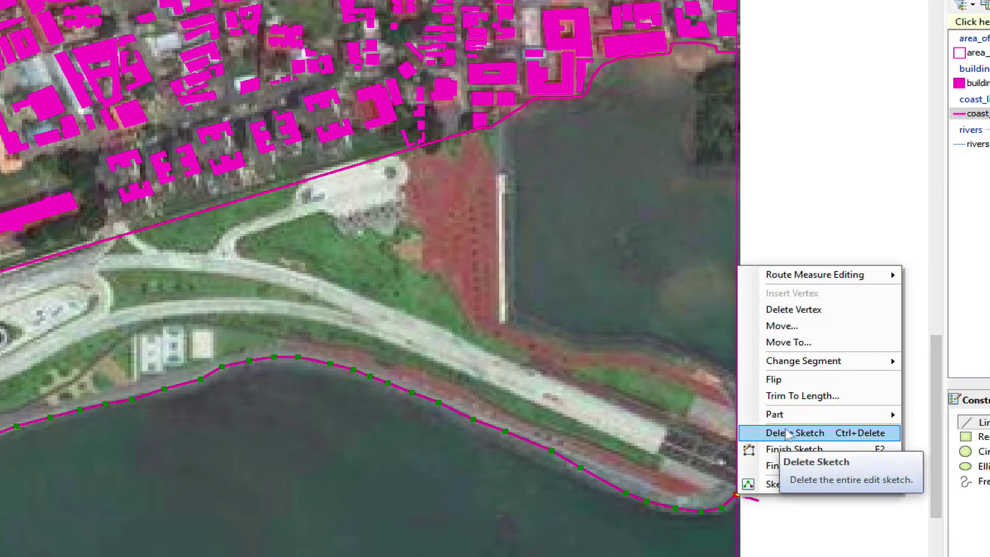
click(806, 451)
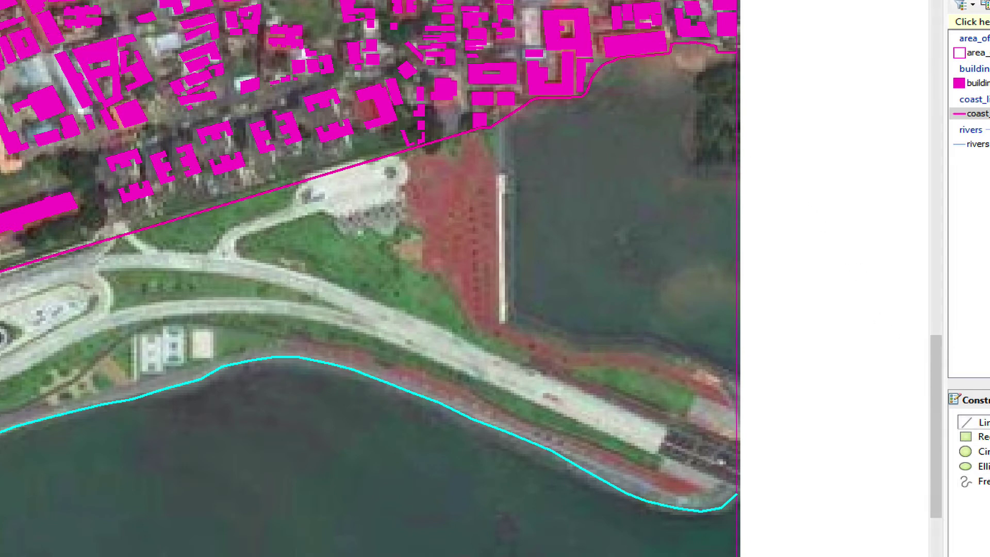
Trace a second coast line from the study area's edge along the inner shore and white seawall to the existing coast_line vertex
click(736, 407)
click(724, 382)
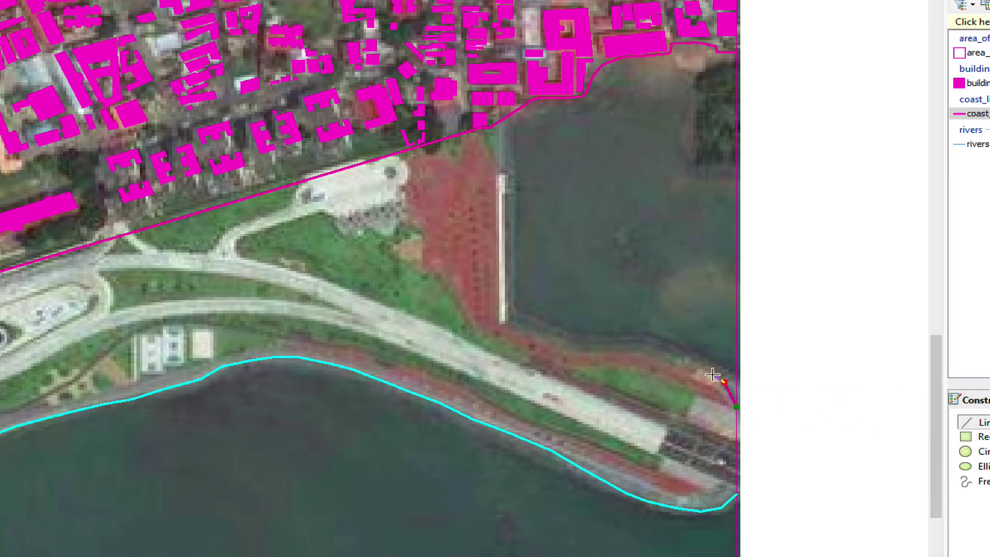
click(711, 370)
click(680, 354)
click(660, 344)
click(634, 343)
click(610, 343)
click(583, 340)
click(560, 334)
click(524, 323)
click(511, 315)
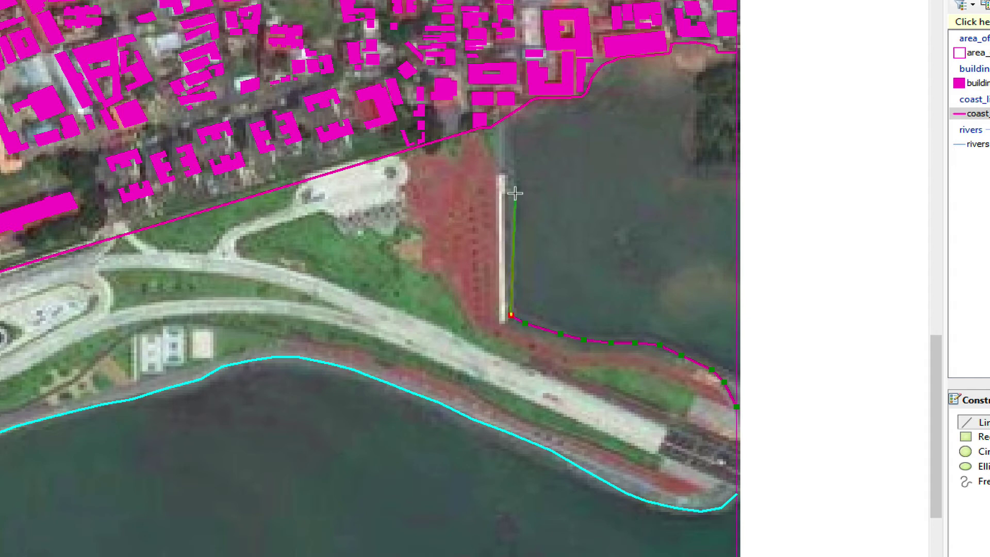
double_click(508, 178)
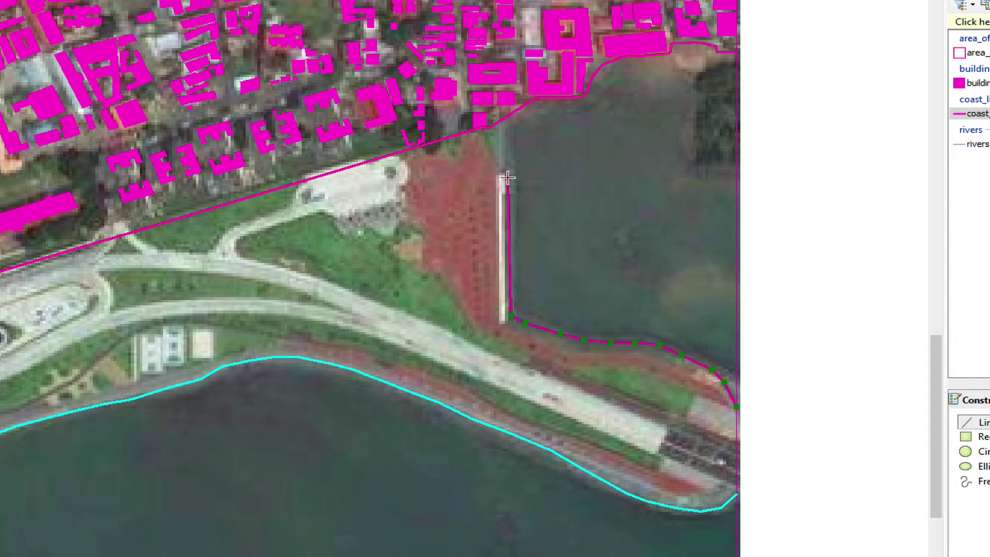
click(503, 145)
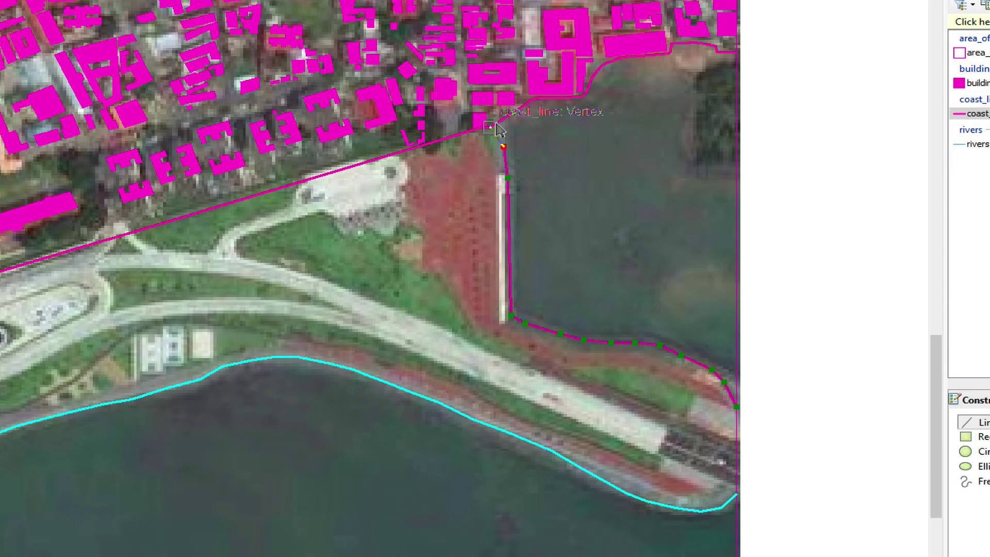
click(490, 128)
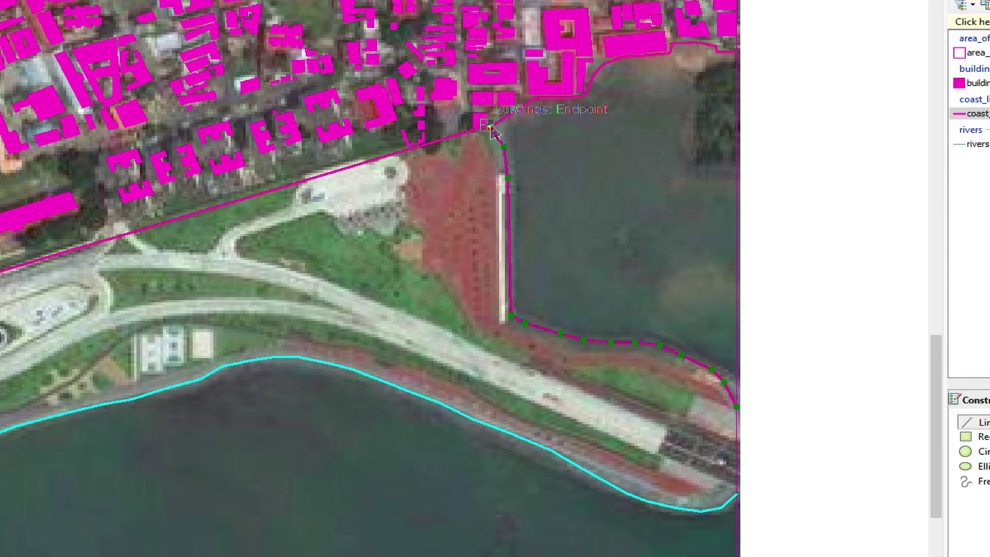
Finish the second coast line sketch and save the edits
right_click(490, 128)
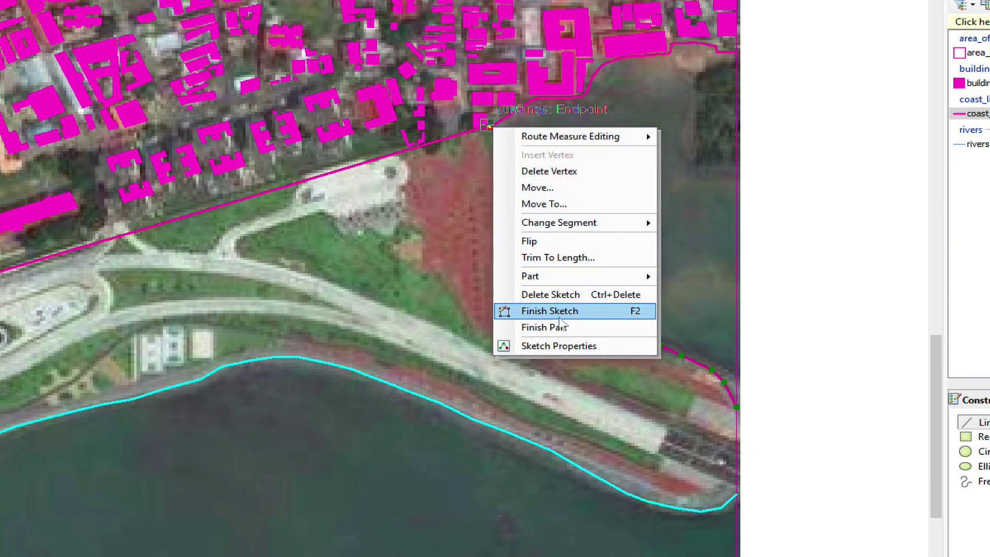
click(566, 314)
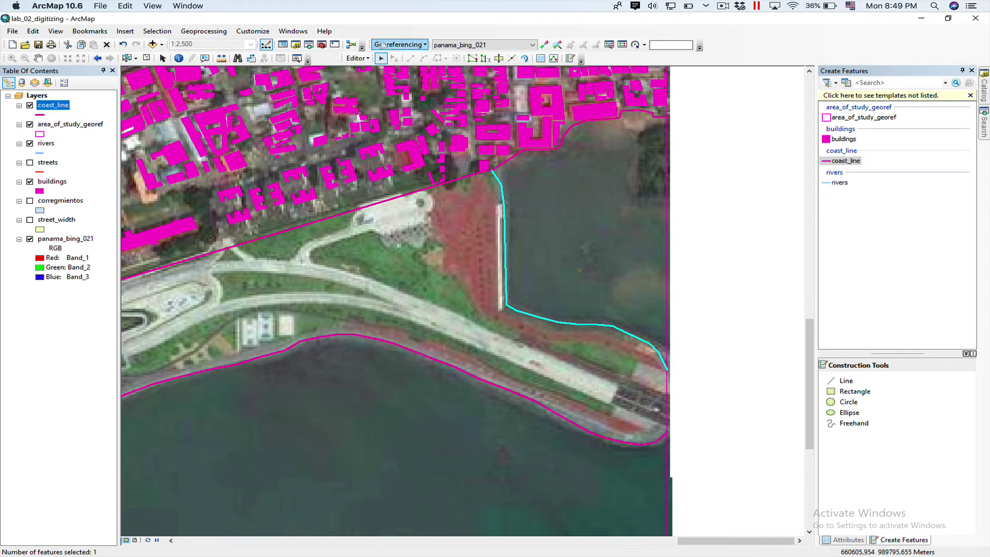
click(358, 59)
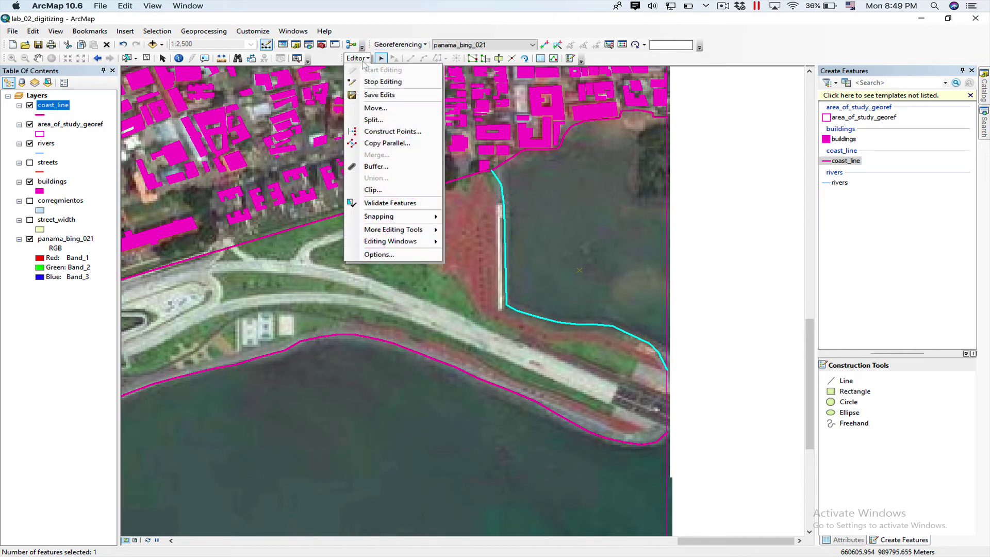
click(365, 95)
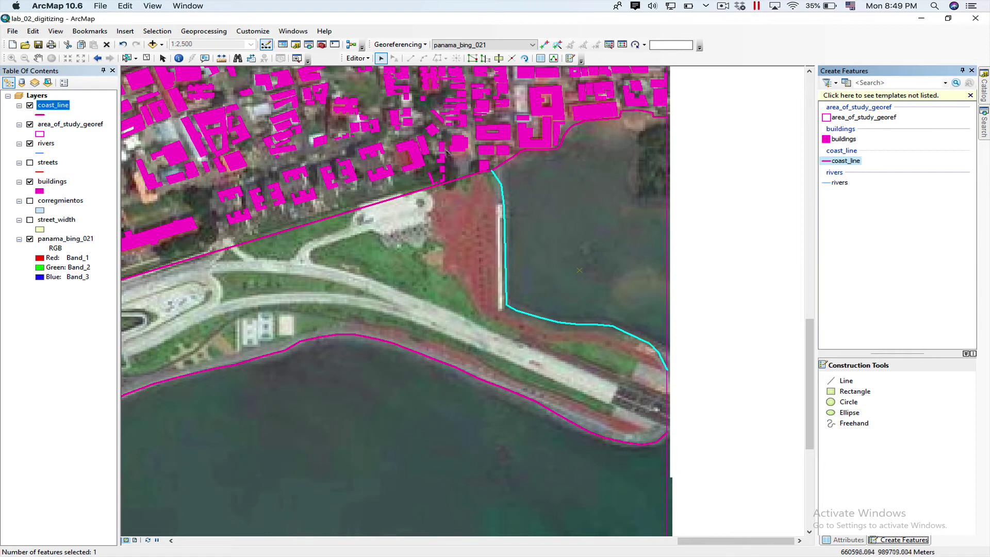
Split the old coast_line feature where the new line meets it, and select each resulting piece to check the split
click(462, 179)
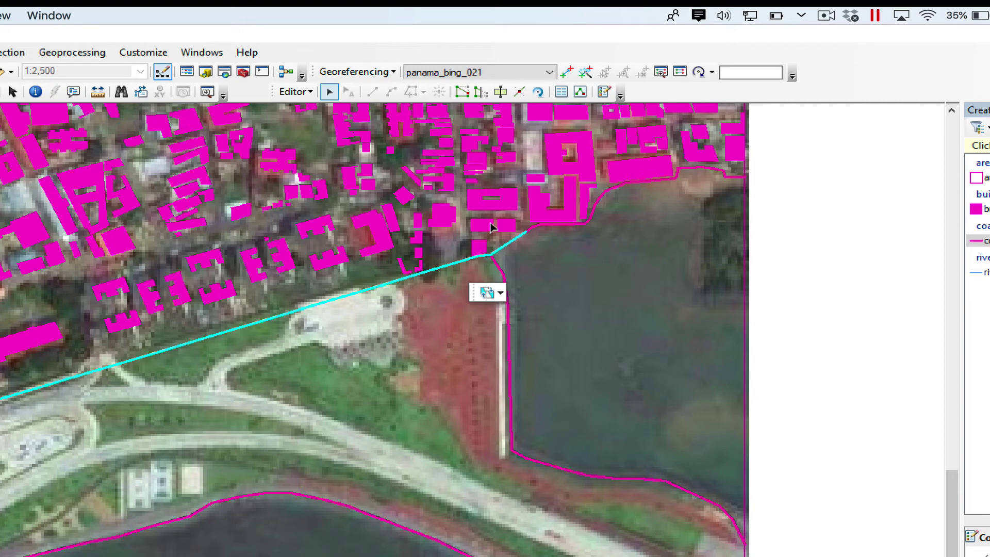
click(519, 93)
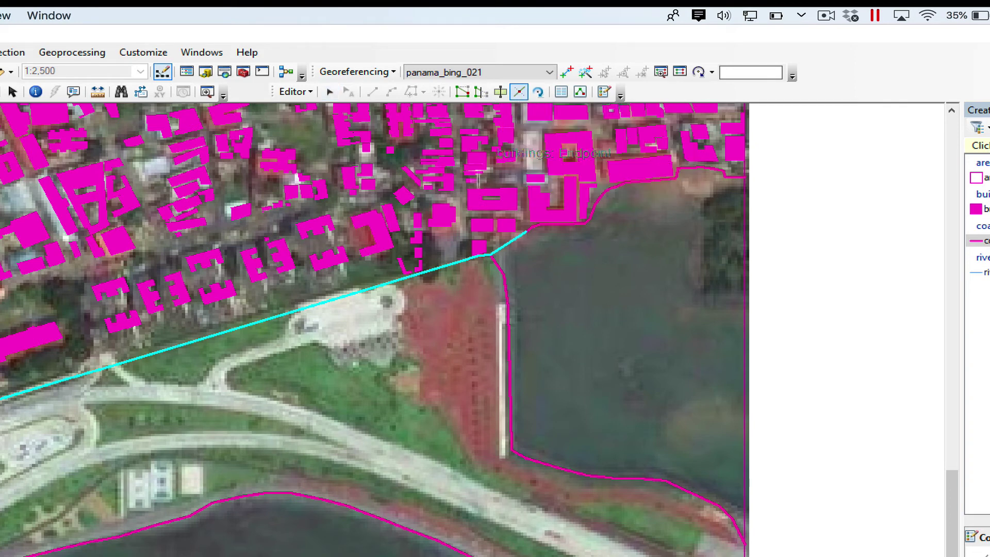
click(492, 254)
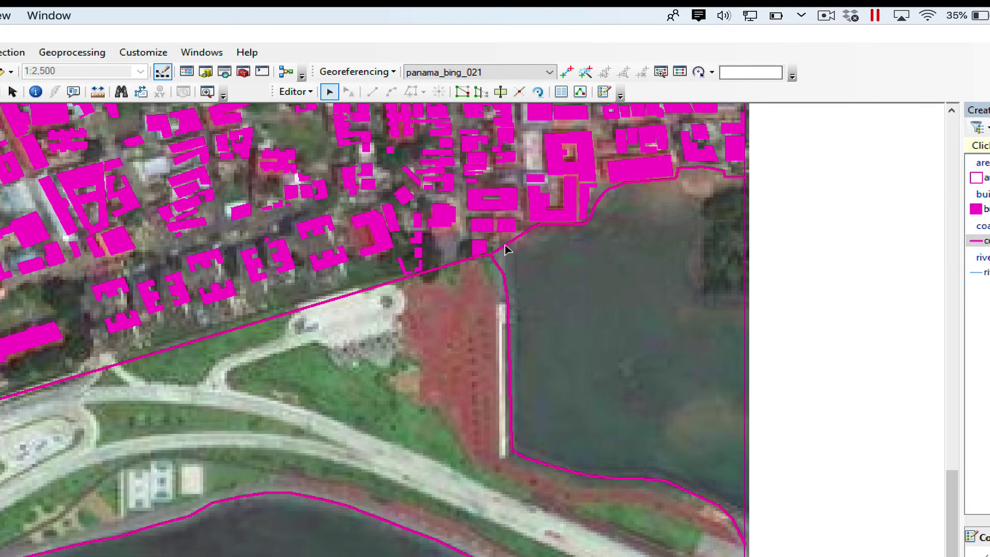
click(505, 249)
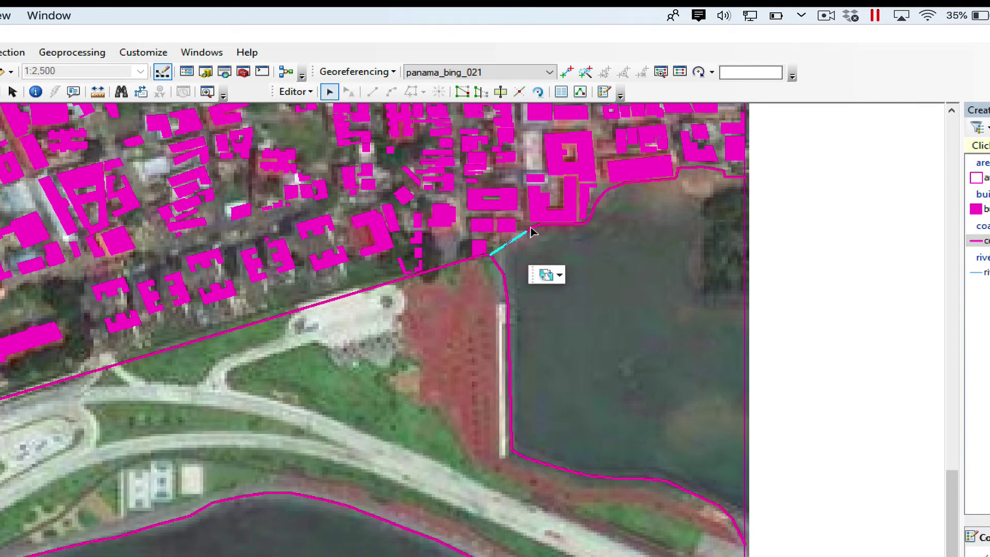
click(461, 262)
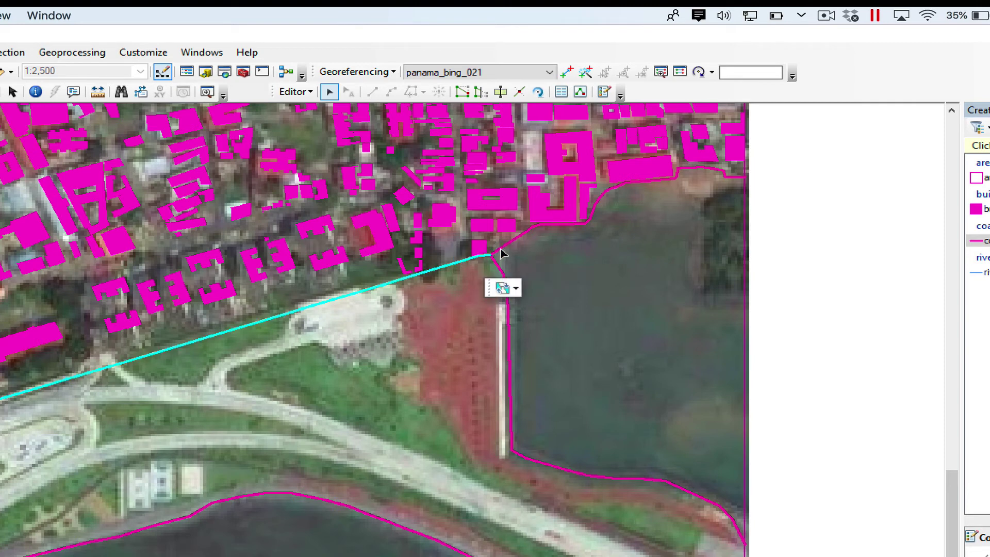
click(501, 248)
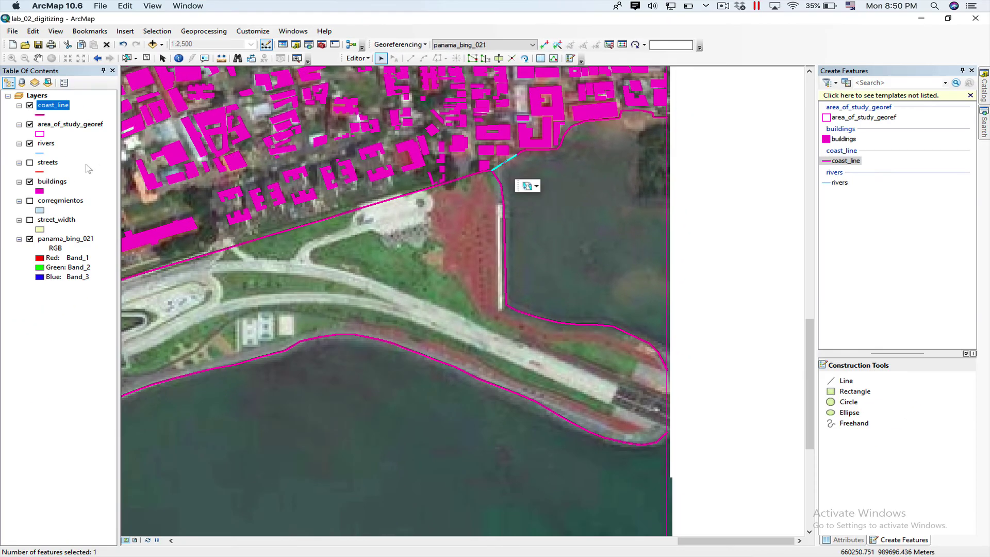
Open the coast_line attribute table and set the Status of the long old coast line behind the reclaimed park to OLD
right_click(67, 107)
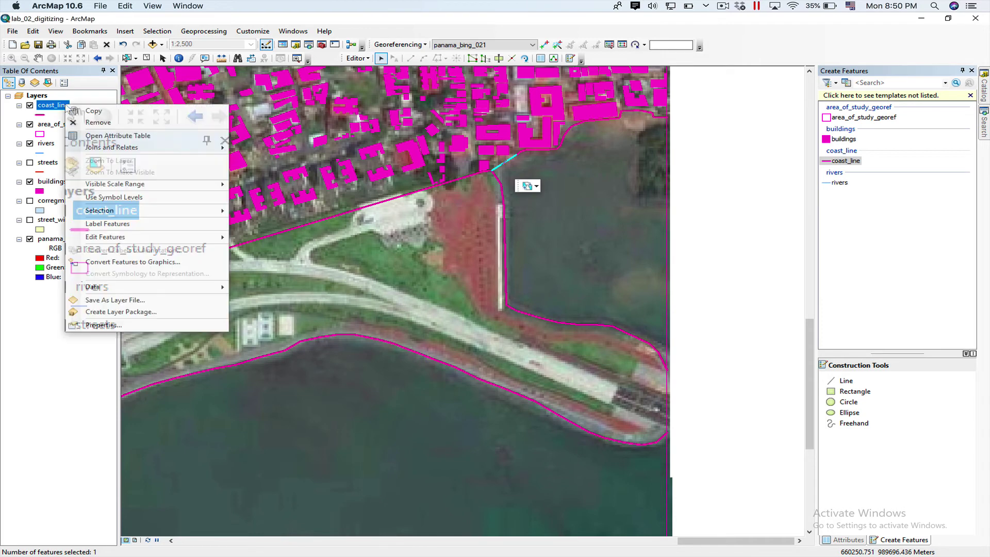
click(112, 135)
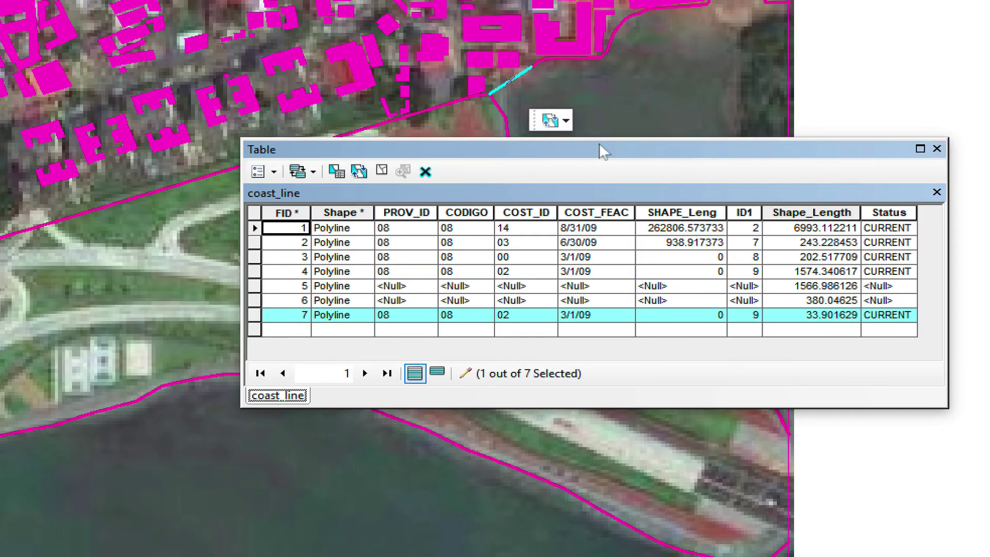
click(437, 108)
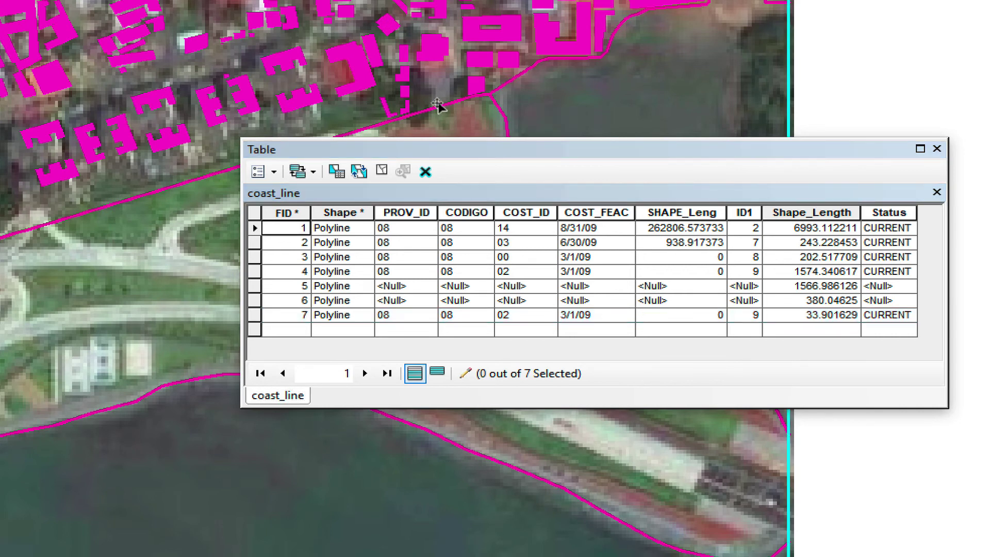
click(438, 107)
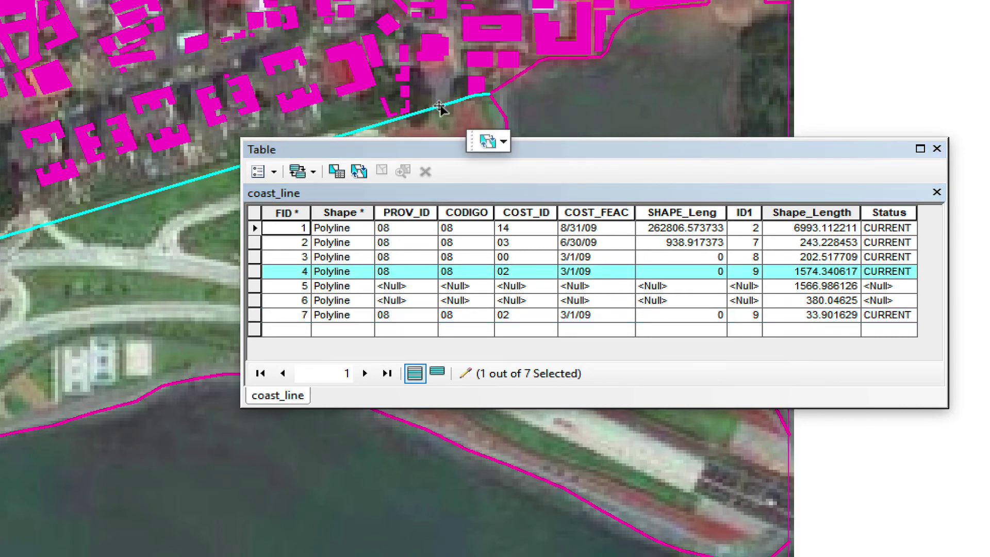
click(893, 272)
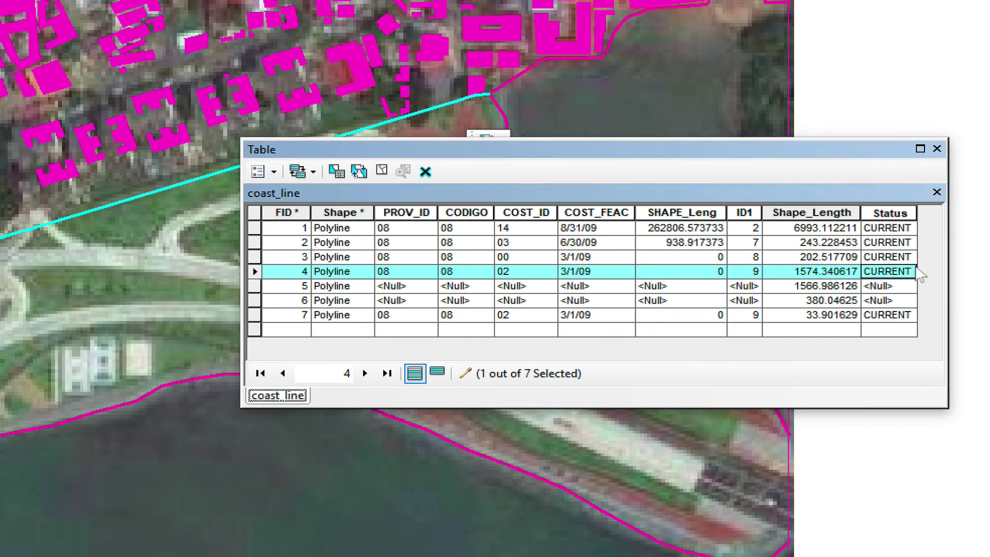
key(BackSpace)
key(BackSpace)
key(BackSpace)
key(BackSpace)
key(BackSpace)
key(BackSpace)
key(BackSpace)
key(Return)
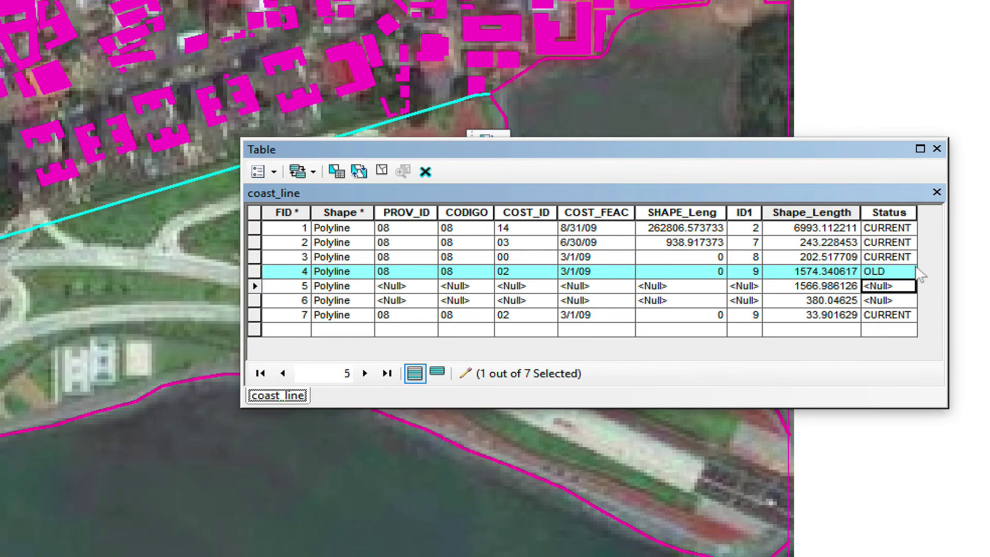
Select the two newly digitized coast_line records and set the Status of the record with FID 5 to CURRENT
click(259, 290)
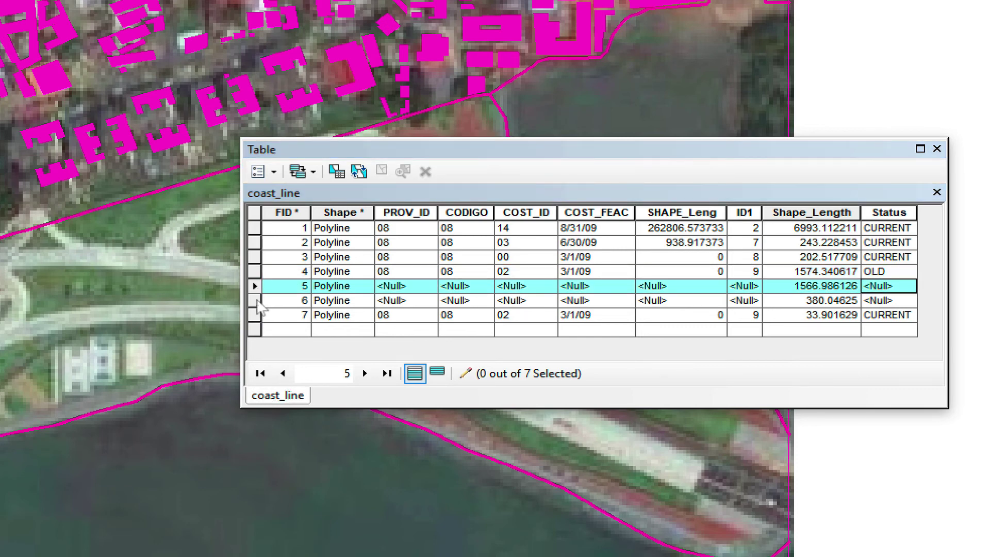
shift+click(258, 305)
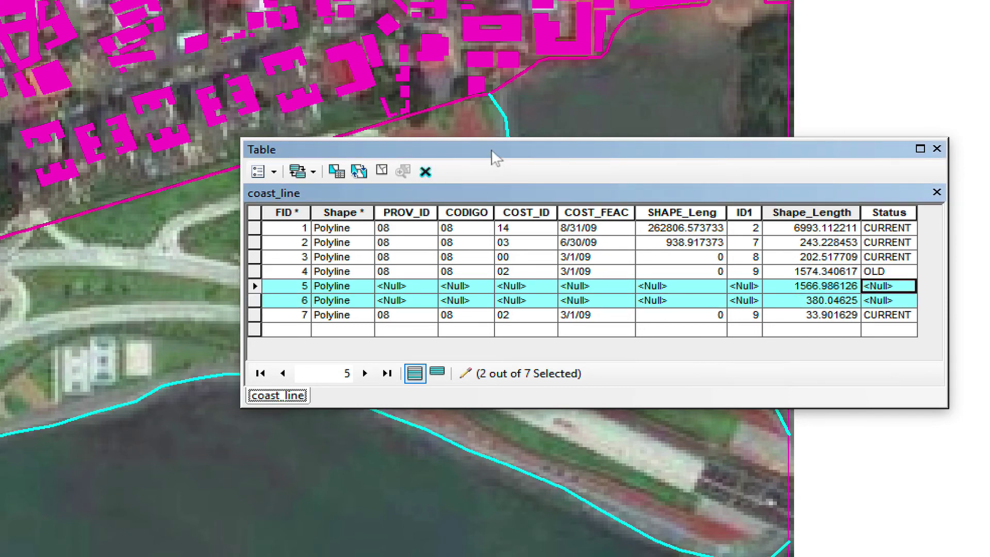
drag(490, 155, 300, 331)
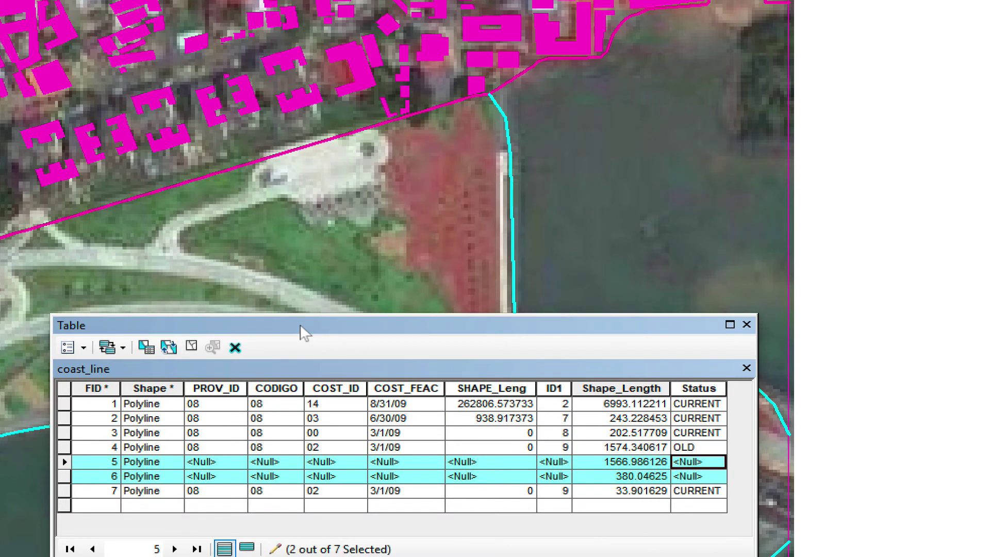
click(708, 460)
text(CU)
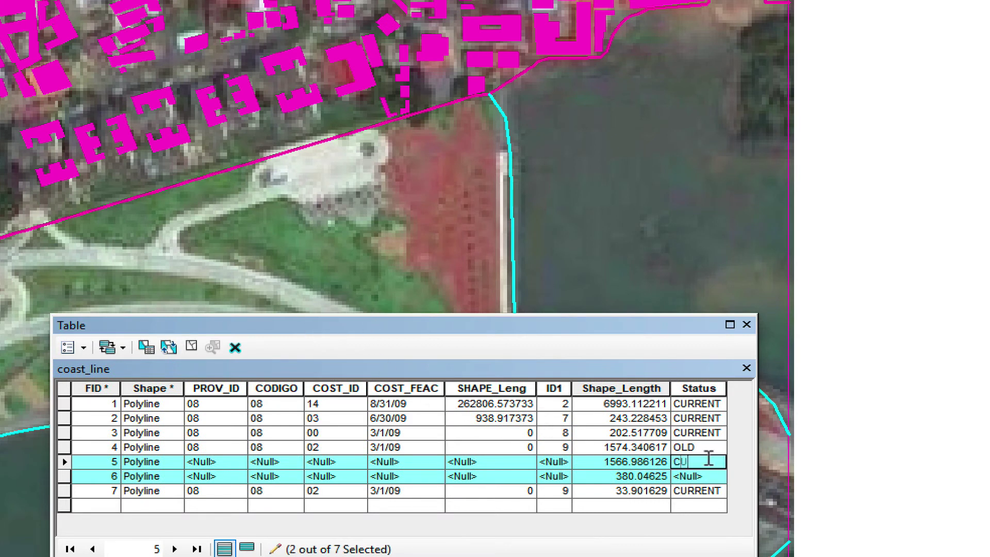
text(RRENT)
Set the Status of the coast_line record with FID 6 to CURRENT and close the attribute table
click(704, 472)
text(cU)
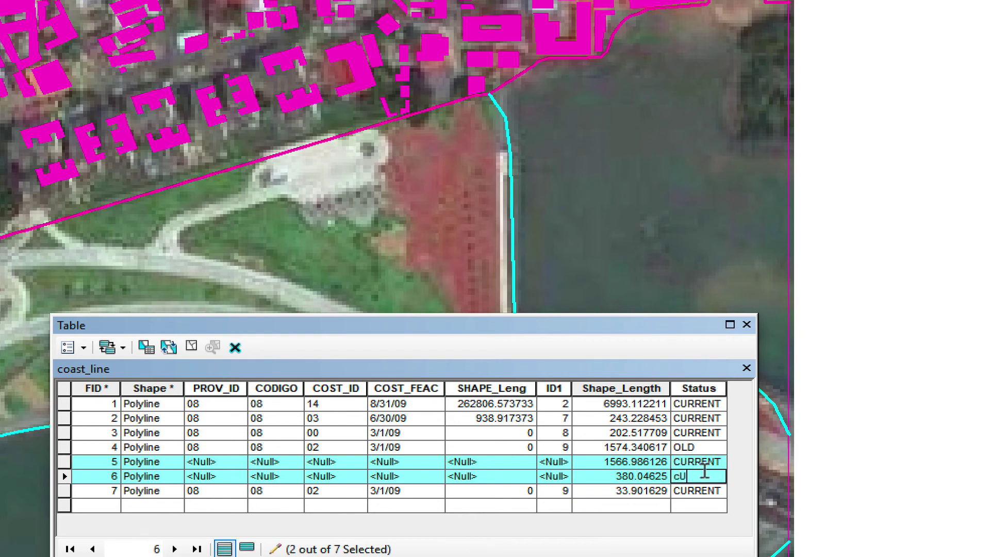
text(RR)
key(BackSpace)
key(BackSpace)
key(BackSpace)
key(BackSpace)
text(CURRENT)
key(Return)
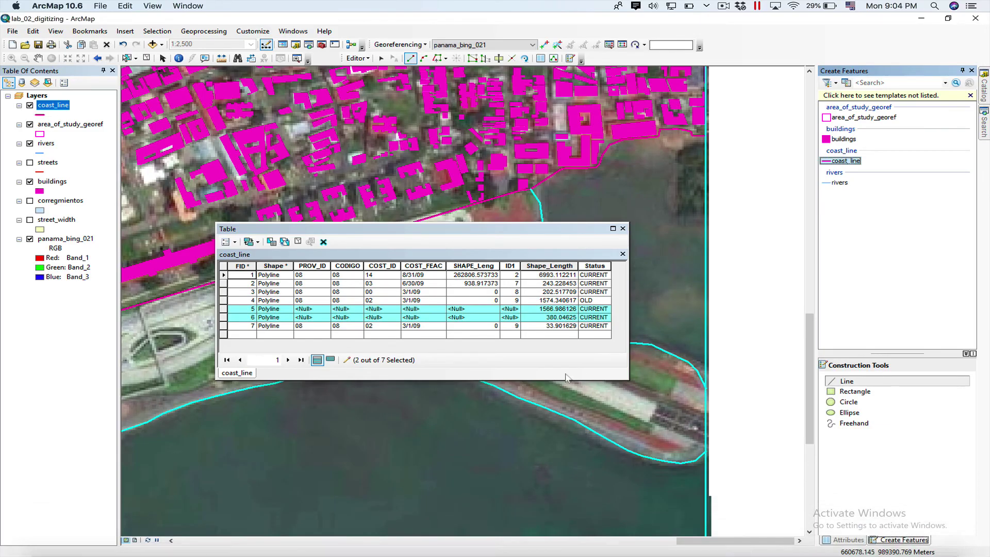
click(623, 229)
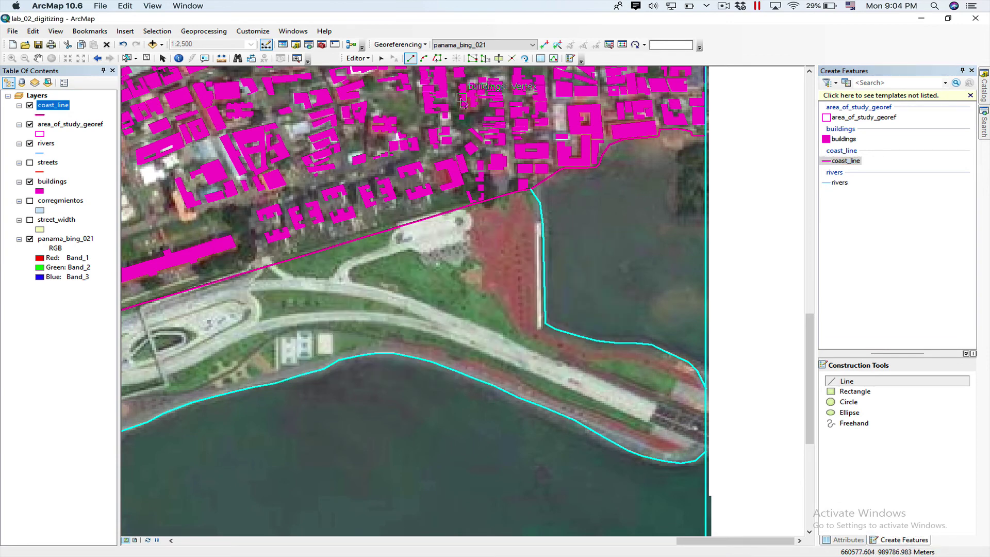
Stop the edit session and set the Layers data frame's extent to Automatic
click(363, 58)
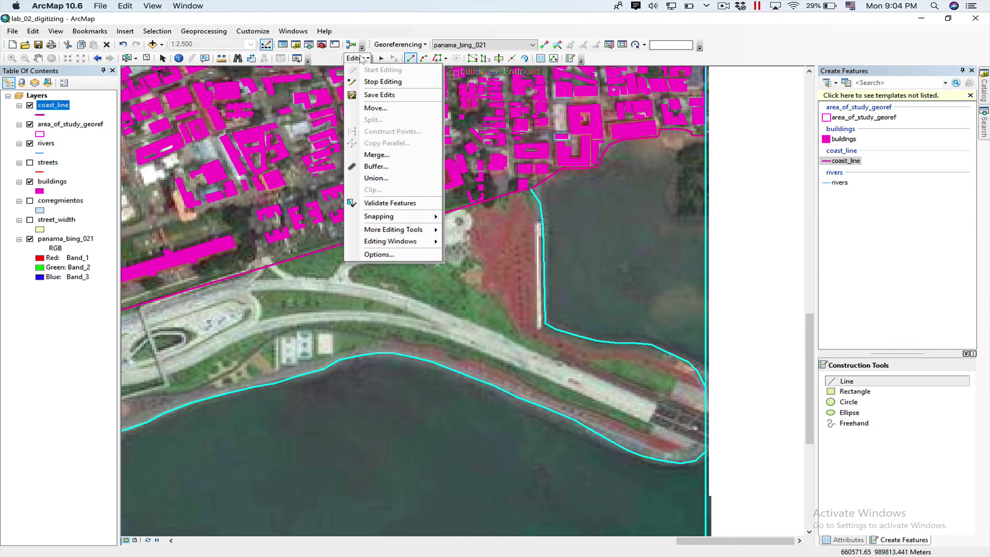
click(369, 81)
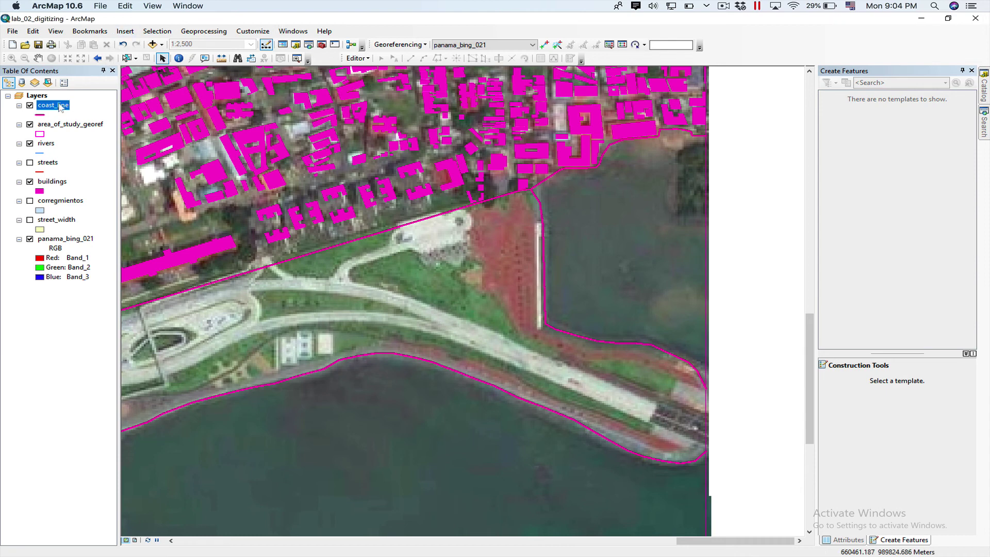
right_click(44, 96)
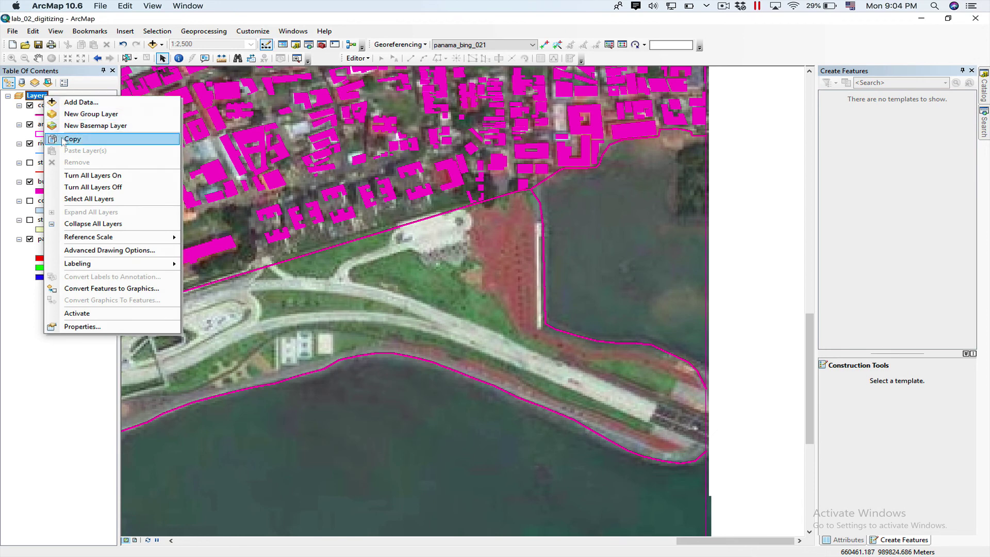
click(97, 322)
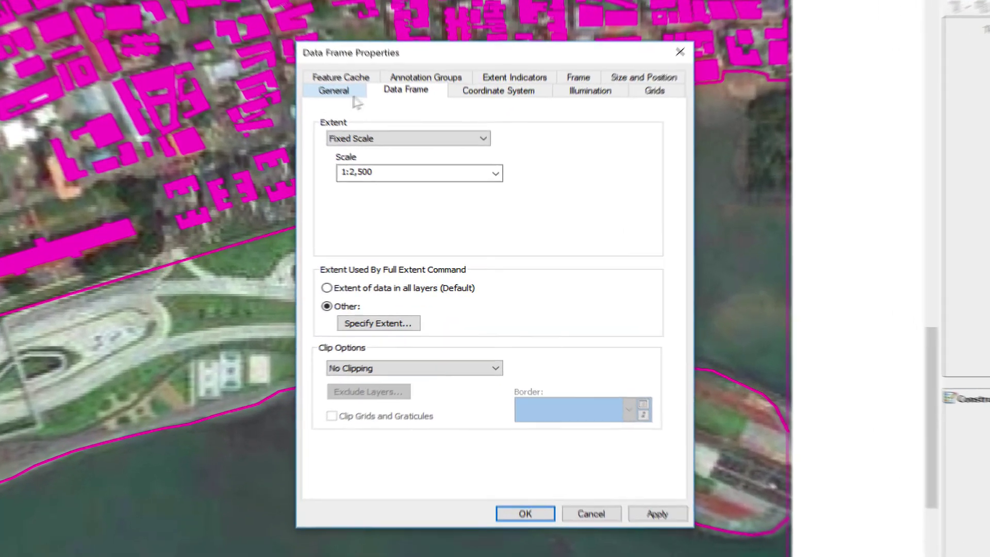
click(381, 139)
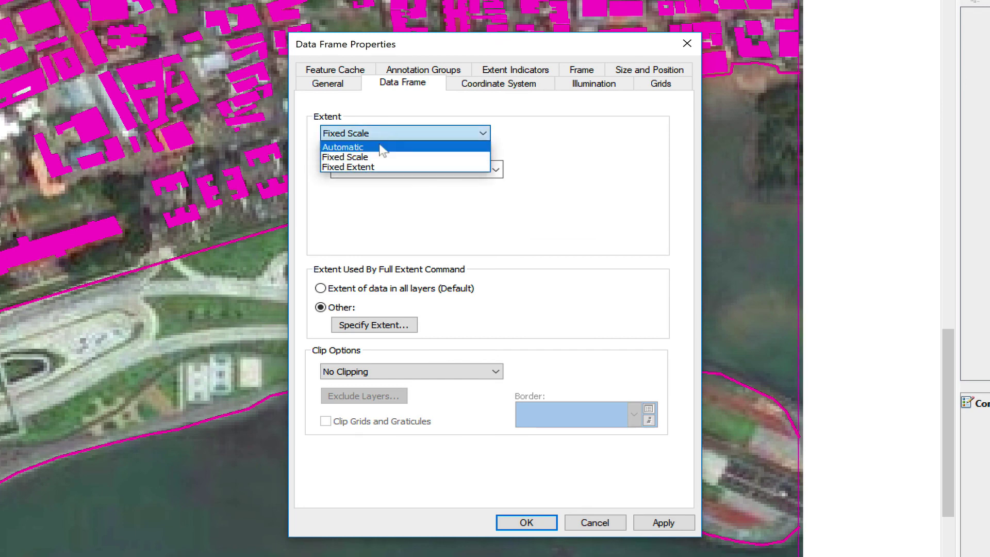
click(382, 148)
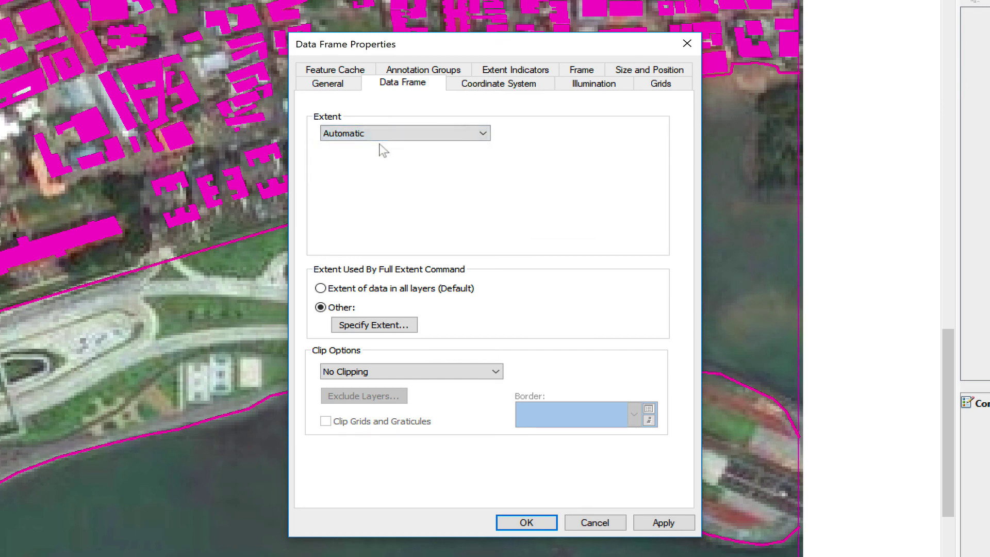
click(526, 523)
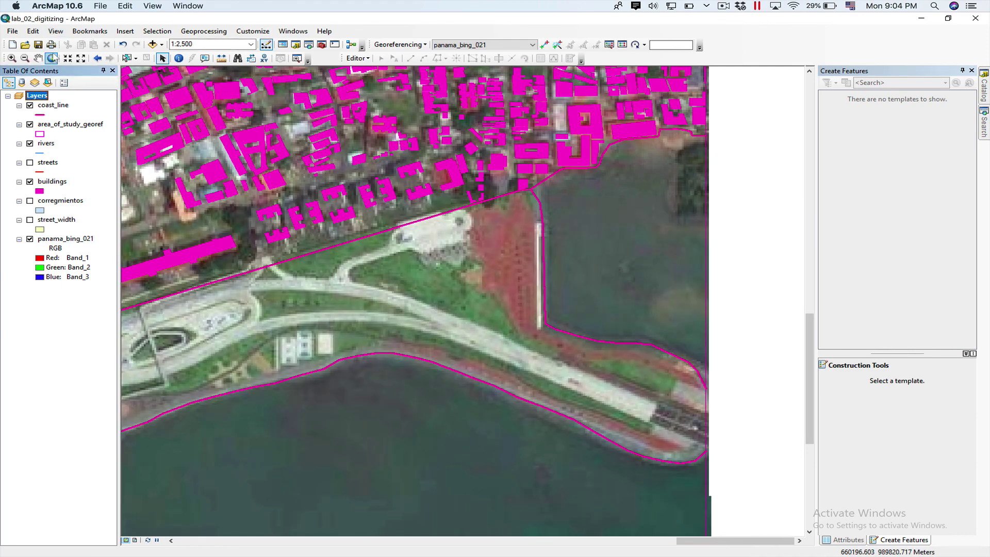
Show the map at full extent and select the study area boundary together with the old coast_line feature behind the reclaimed park
click(52, 58)
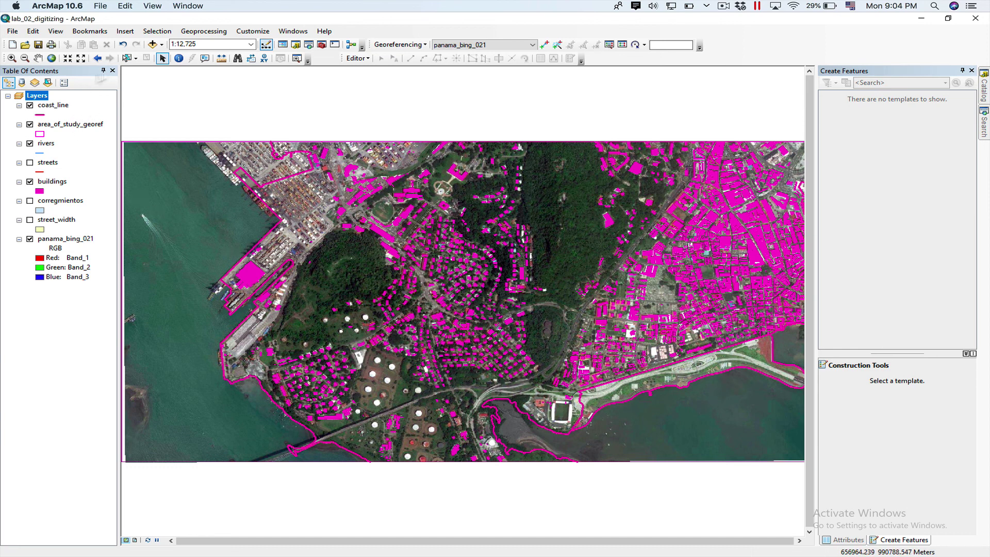
click(126, 58)
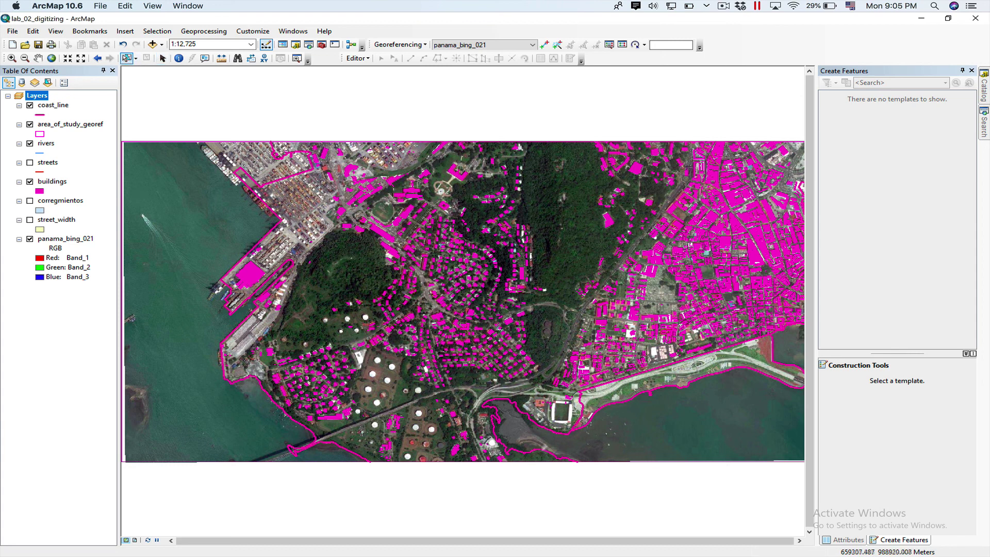
click(578, 421)
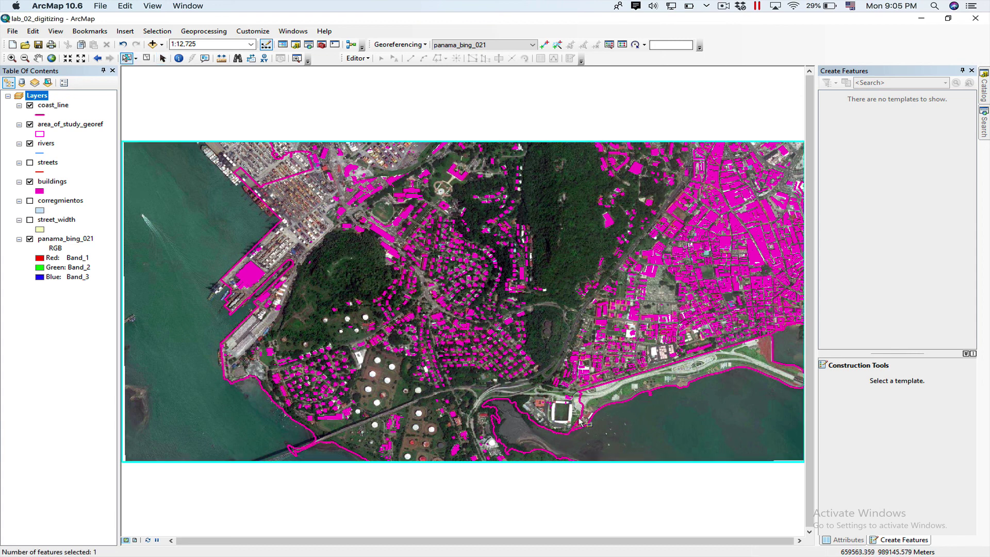
shift+click(580, 422)
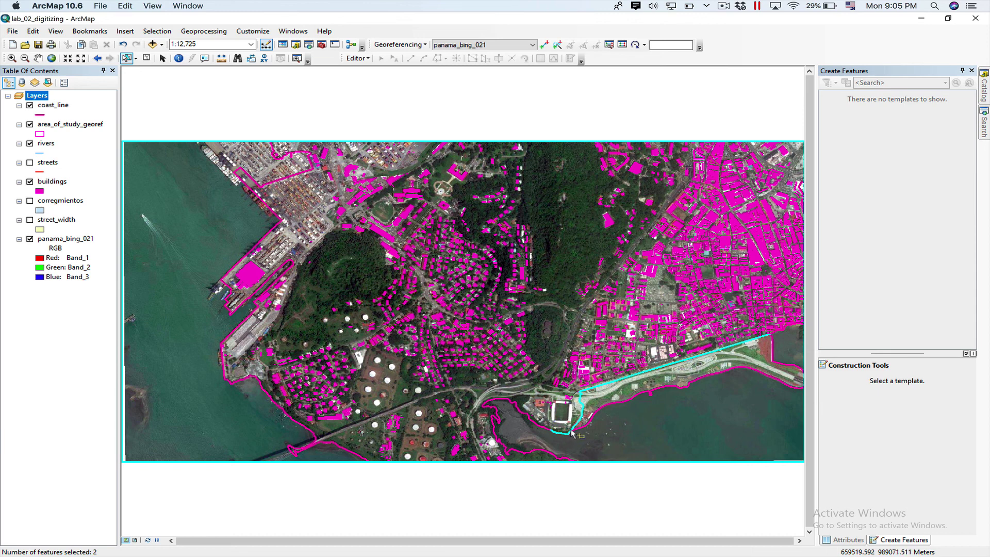